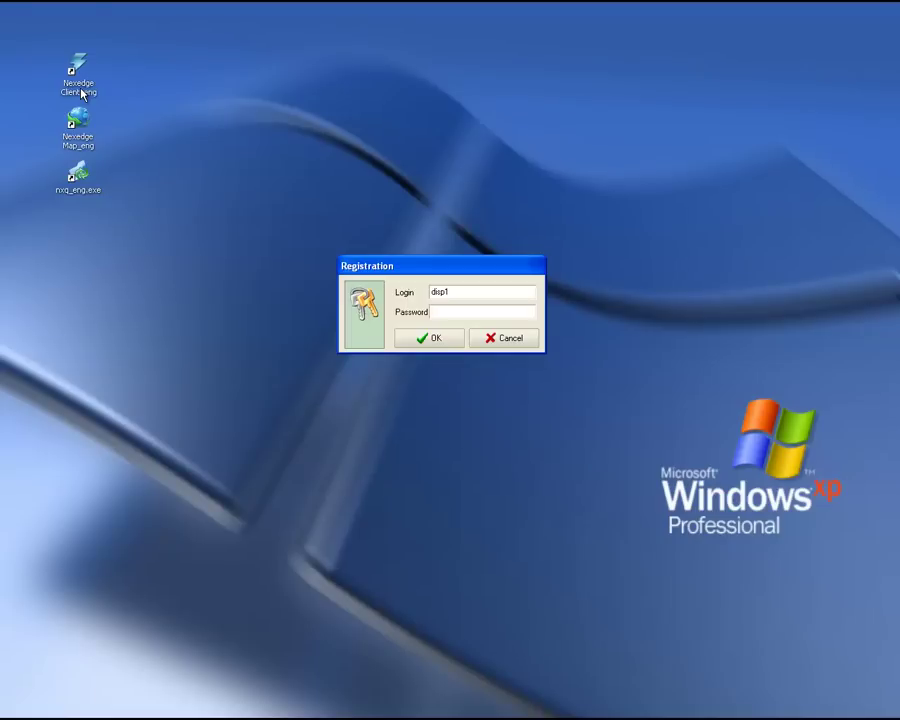
- Confirm the login and display the radio groups in the voice section
{"action": "left_click", "coordinate": [444, 340]}
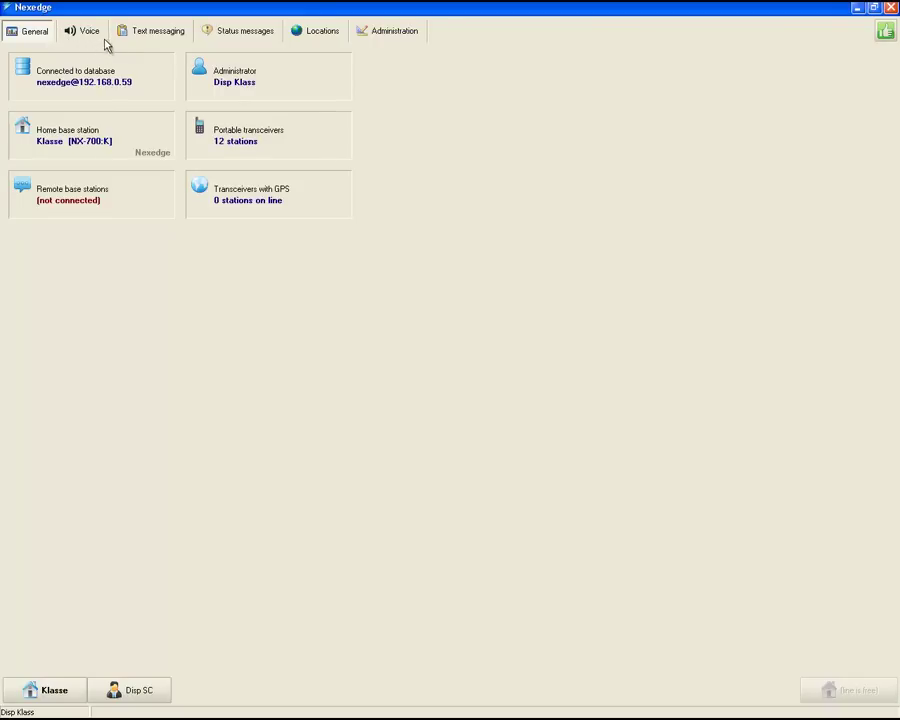
{"action": "left_click", "coordinate": [82, 36]}
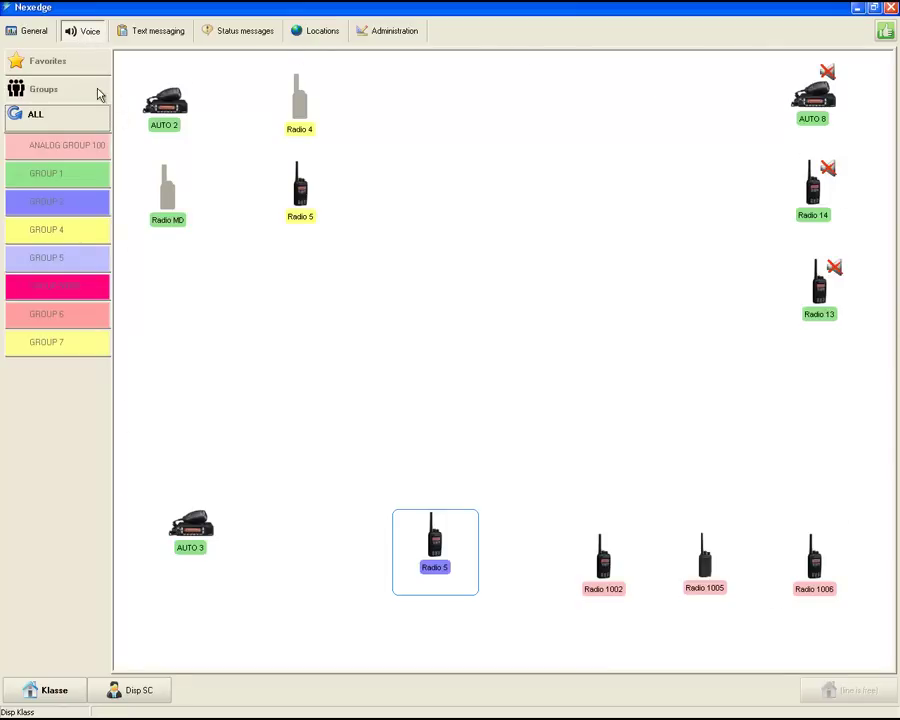
{"action": "left_click", "coordinate": [60, 90]}
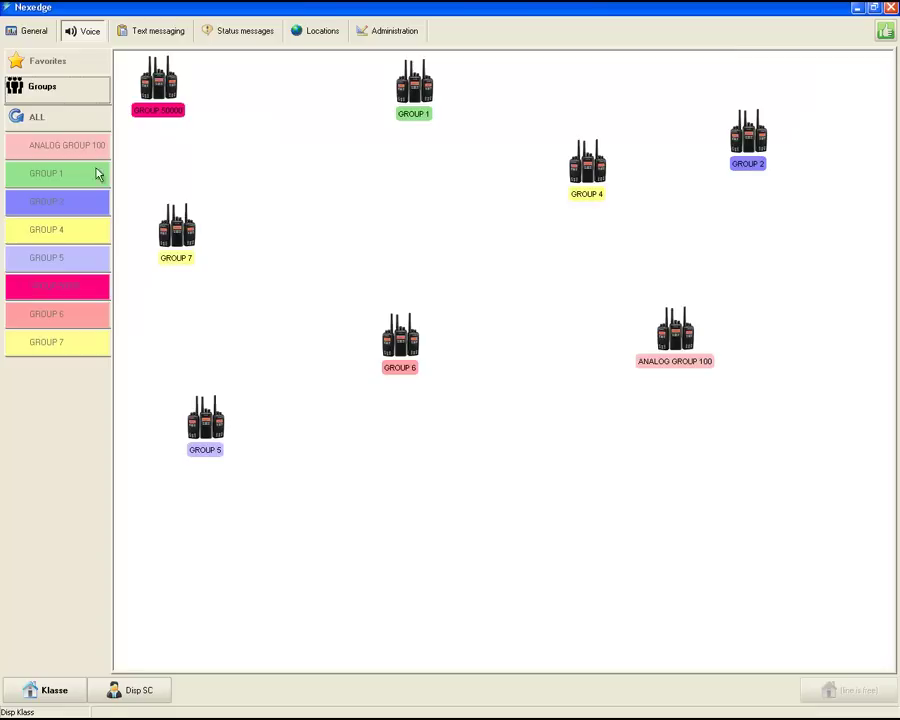
- Show all transceivers and move AUTO 3 below Radio MD and the purple-labelled Radio 5 below the yellow-labelled Radio 5
{"action": "left_click", "coordinate": [80, 116]}
{"action": "left_click_drag", "start_coordinate": [199, 523], "coordinate": [185, 304]}
{"action": "left_click_drag", "start_coordinate": [434, 538], "coordinate": [294, 287]}
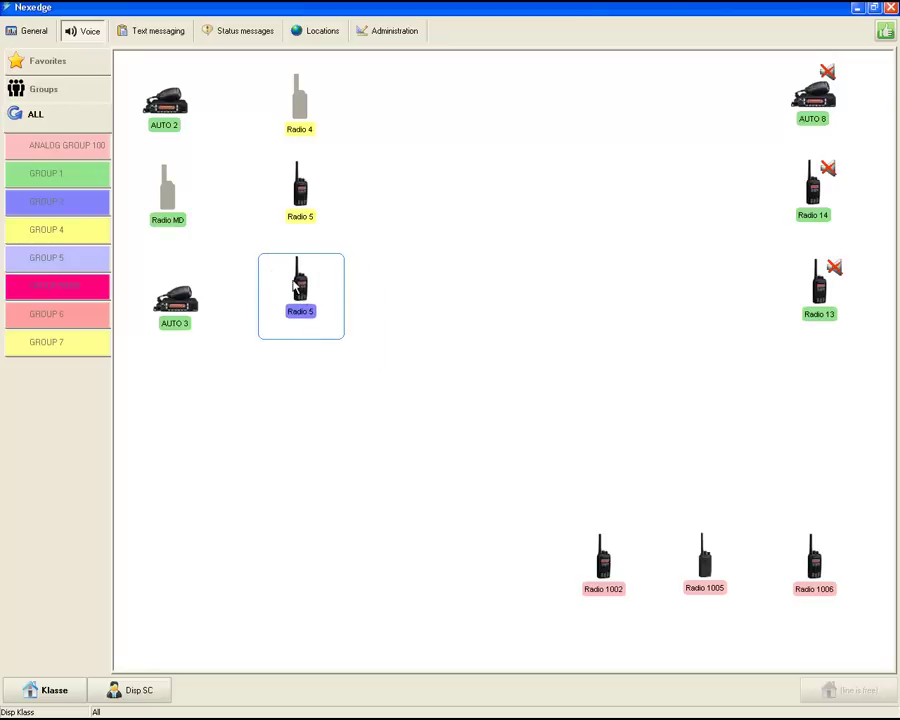
{"action": "left_click", "coordinate": [238, 179]}
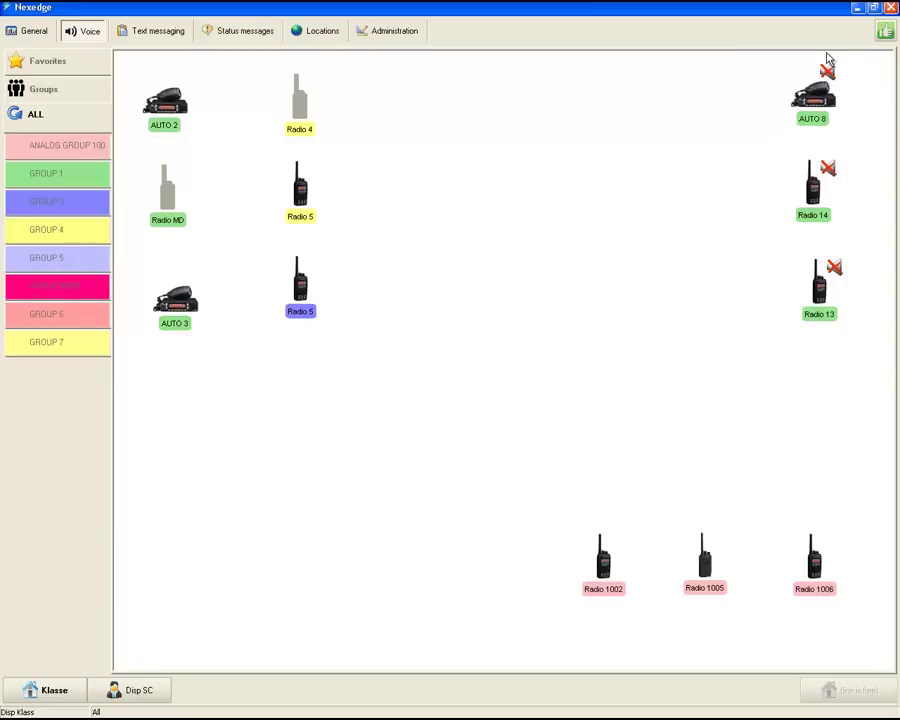
{"action": "mouse_move", "coordinate": [806, 78]}
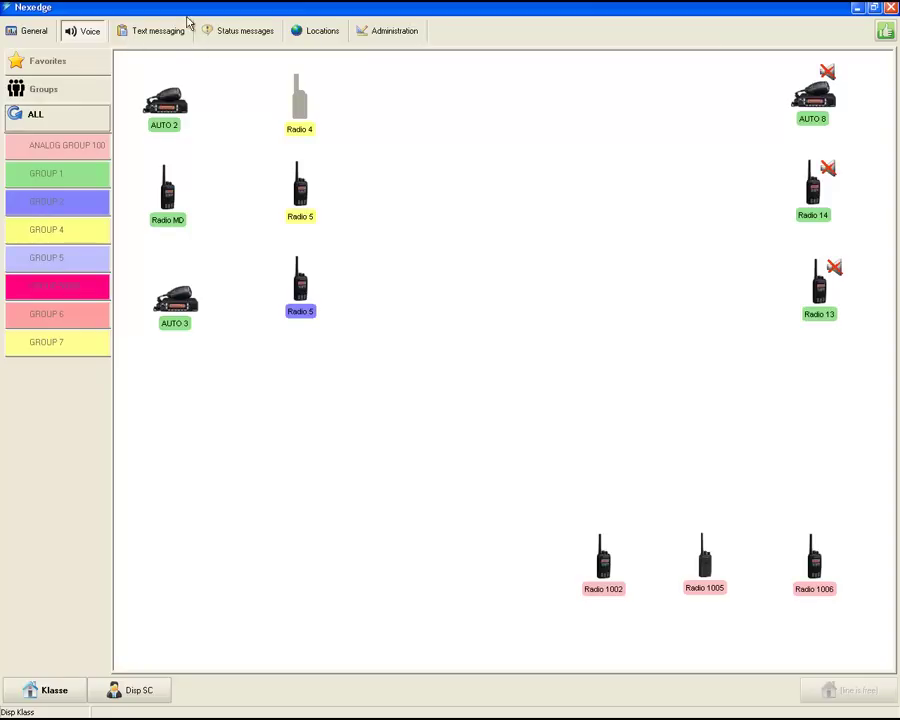
- Review the delivery status of the outgoing and incoming records in the text message log
{"action": "left_click", "coordinate": [150, 32]}
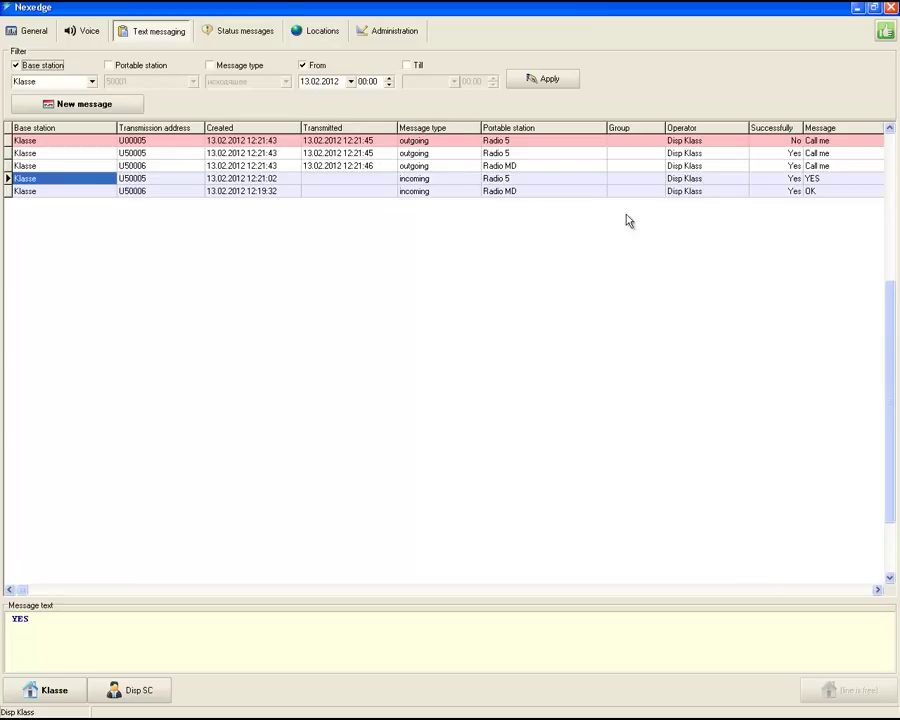
{"action": "left_click", "coordinate": [766, 145]}
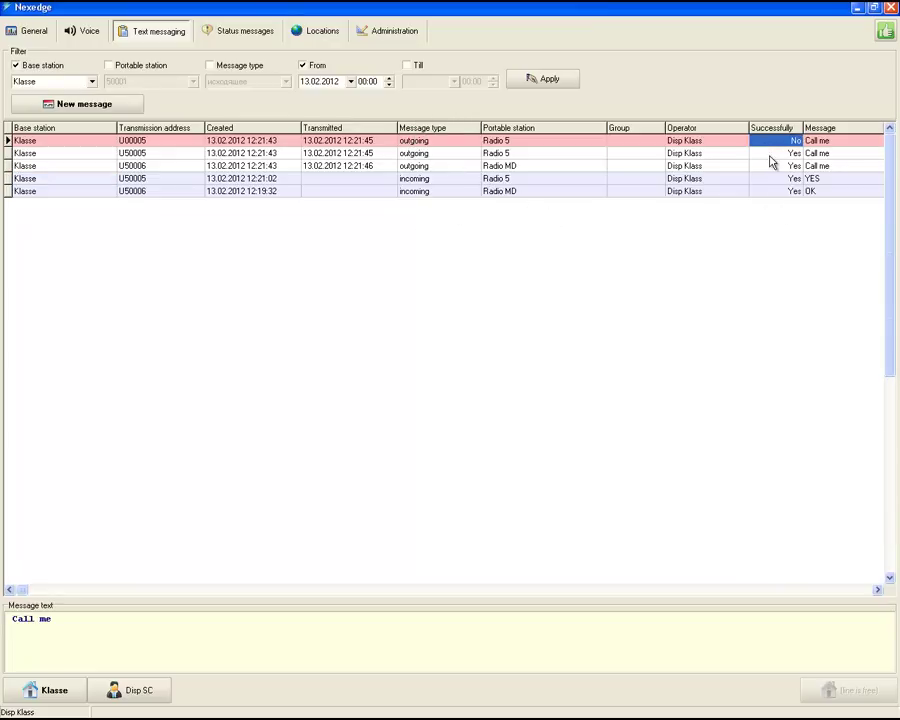
{"action": "left_click", "coordinate": [770, 153]}
{"action": "left_click", "coordinate": [770, 166]}
{"action": "left_click", "coordinate": [771, 179]}
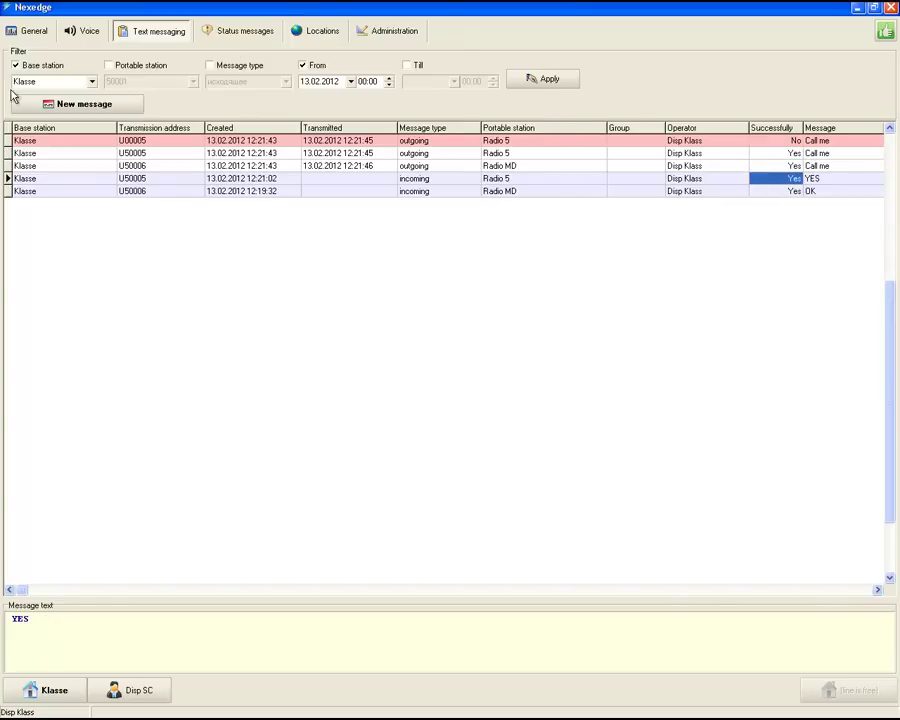
- Switch the text message start-date filter off and on, and inspect the new text message form without sending anything
{"action": "left_click", "coordinate": [308, 66]}
{"action": "left_click", "coordinate": [308, 66]}
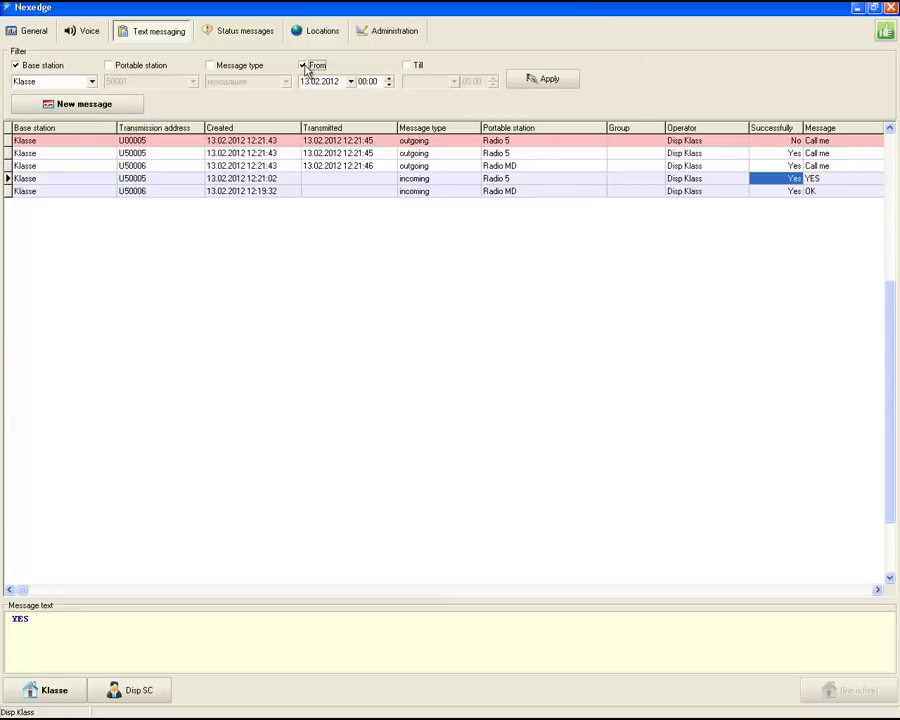
{"action": "left_click", "coordinate": [112, 105]}
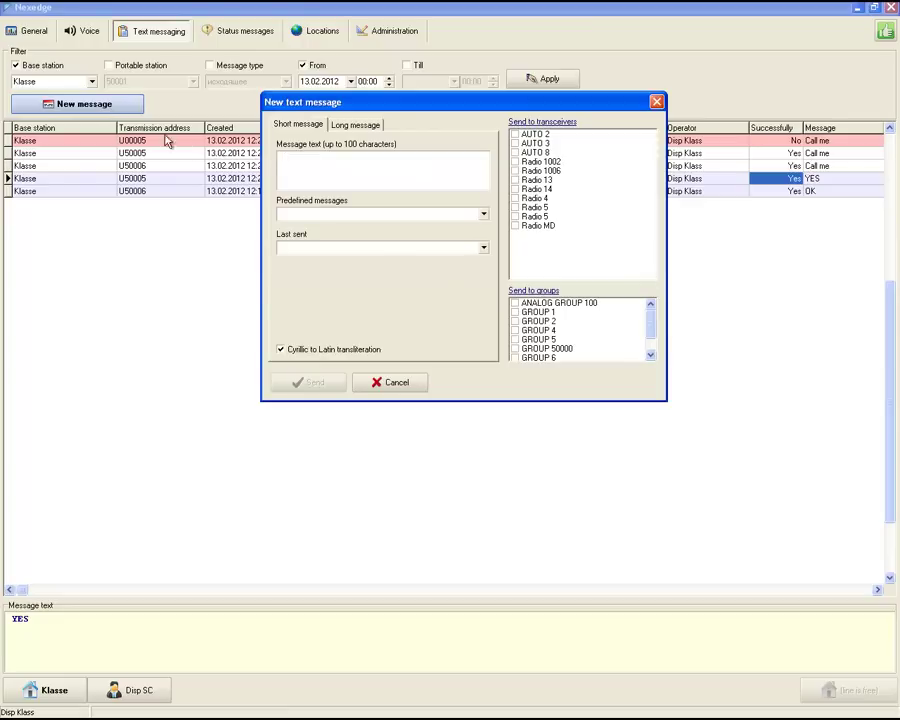
{"action": "left_click", "coordinate": [657, 103]}
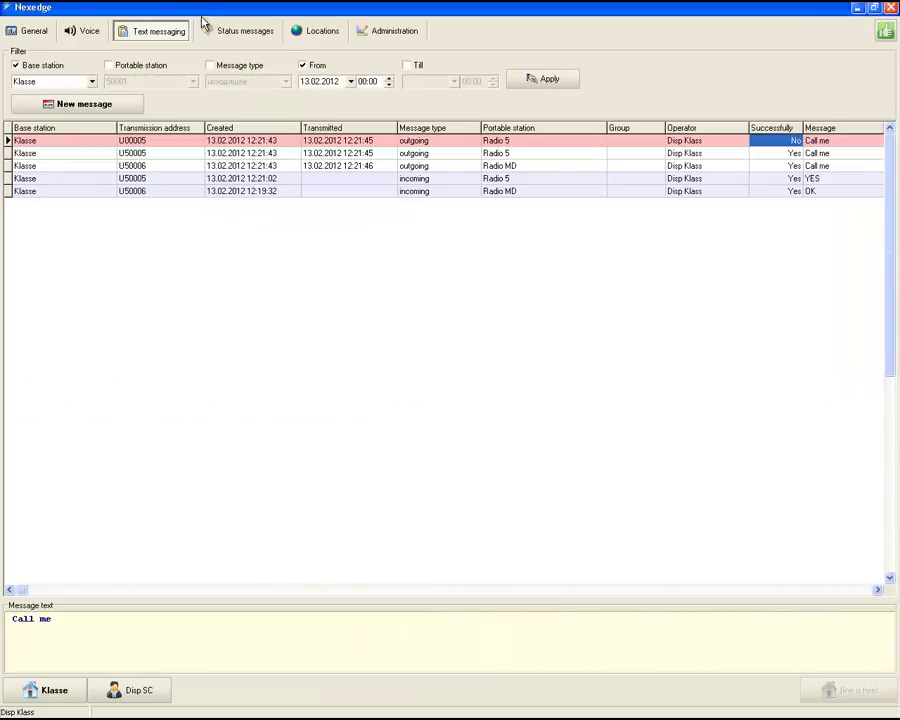
- View the status message log and switch its start-date filter off and back on
{"action": "left_click", "coordinate": [230, 32]}
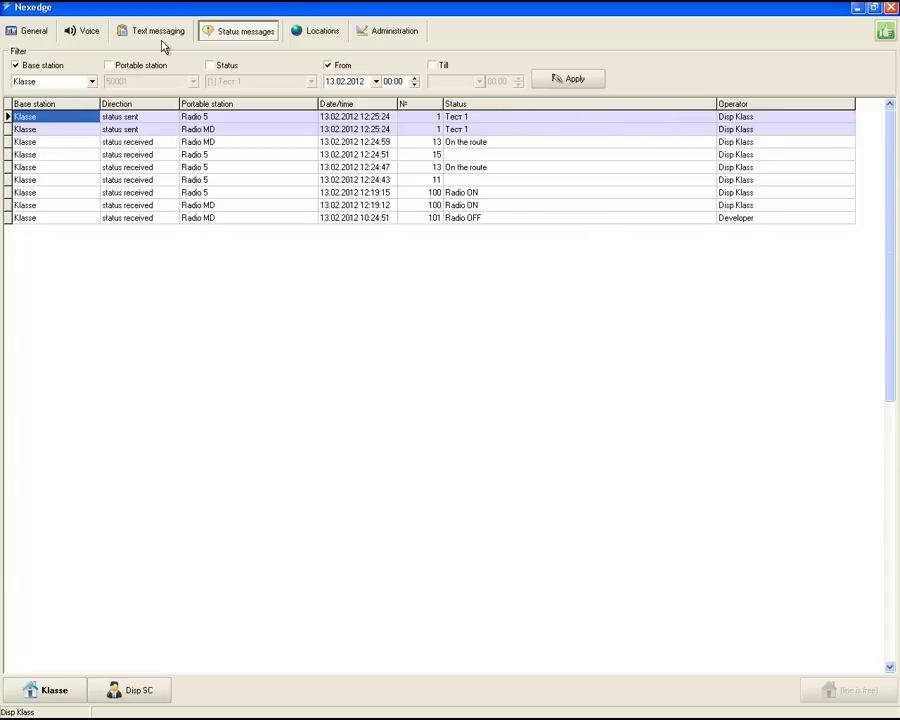
{"action": "left_click", "coordinate": [333, 68]}
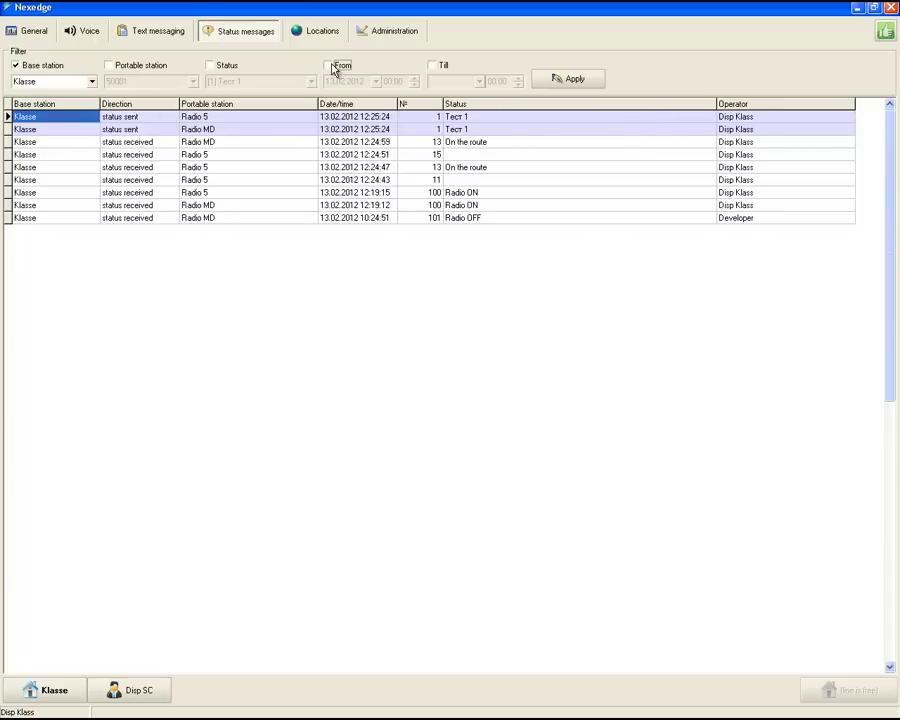
{"action": "left_click", "coordinate": [333, 68]}
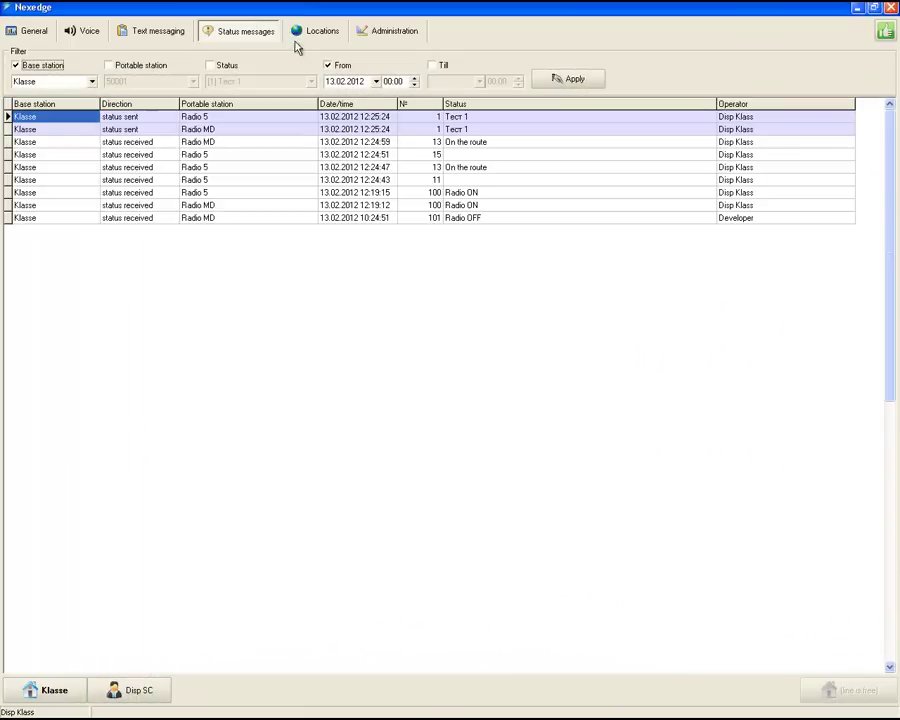
- Show AUTO 2's position from 13.02.2012 10:44:46 on the map, and return to the location records
{"action": "left_click", "coordinate": [305, 33]}
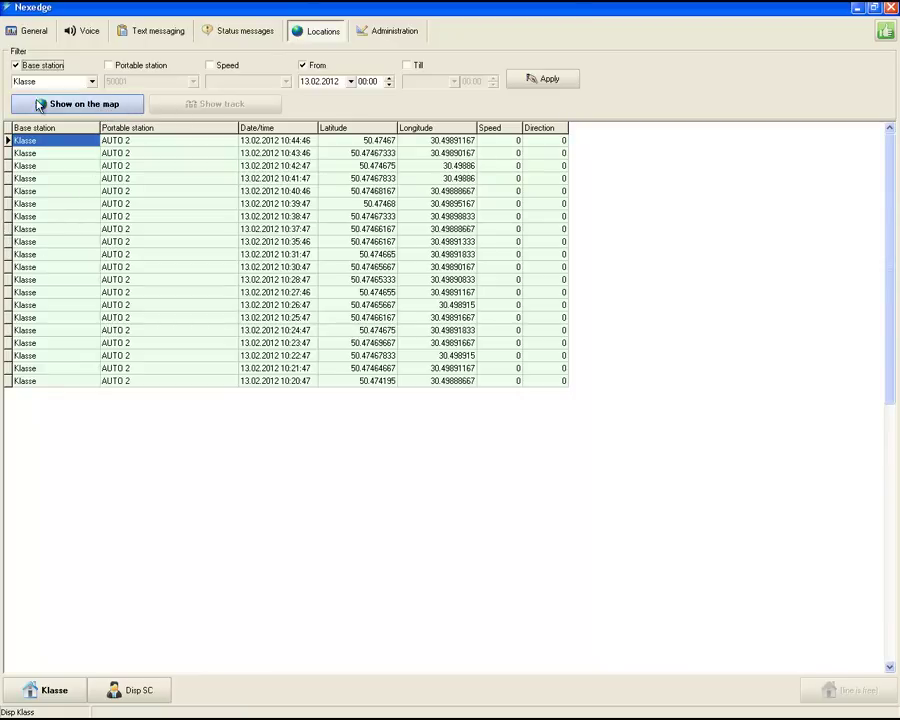
{"action": "left_click", "coordinate": [116, 106]}
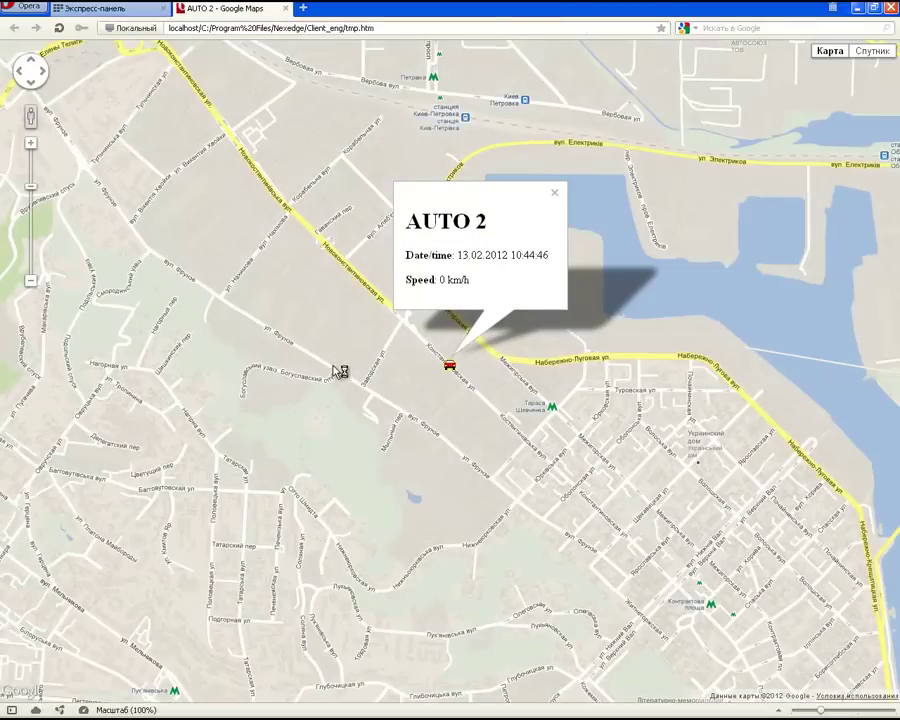
{"action": "left_click", "coordinate": [856, 9]}
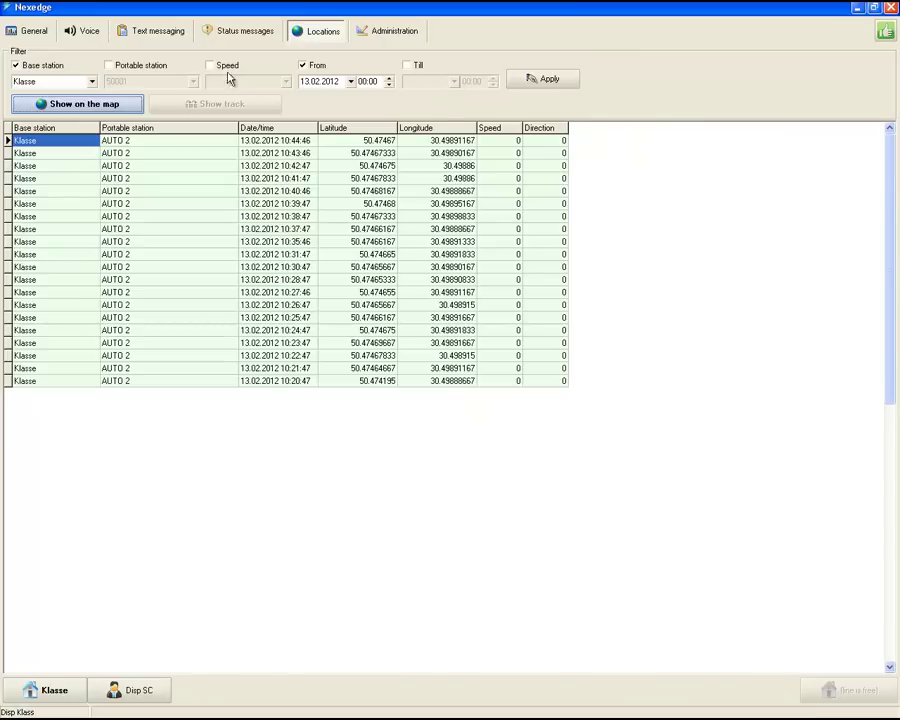
{"action": "left_click", "coordinate": [62, 141]}
{"action": "left_click", "coordinate": [52, 153]}
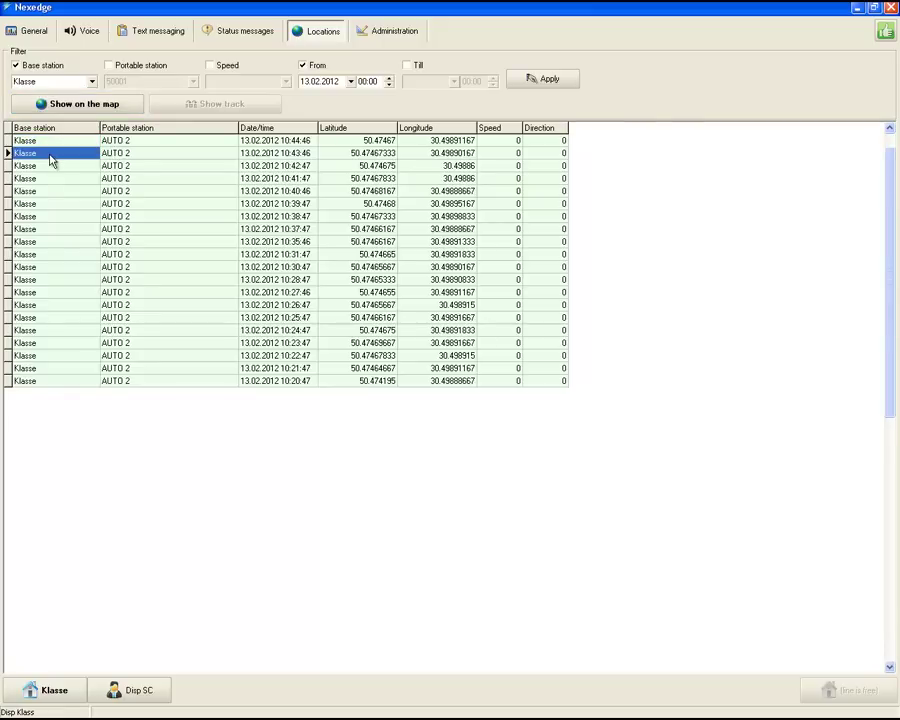
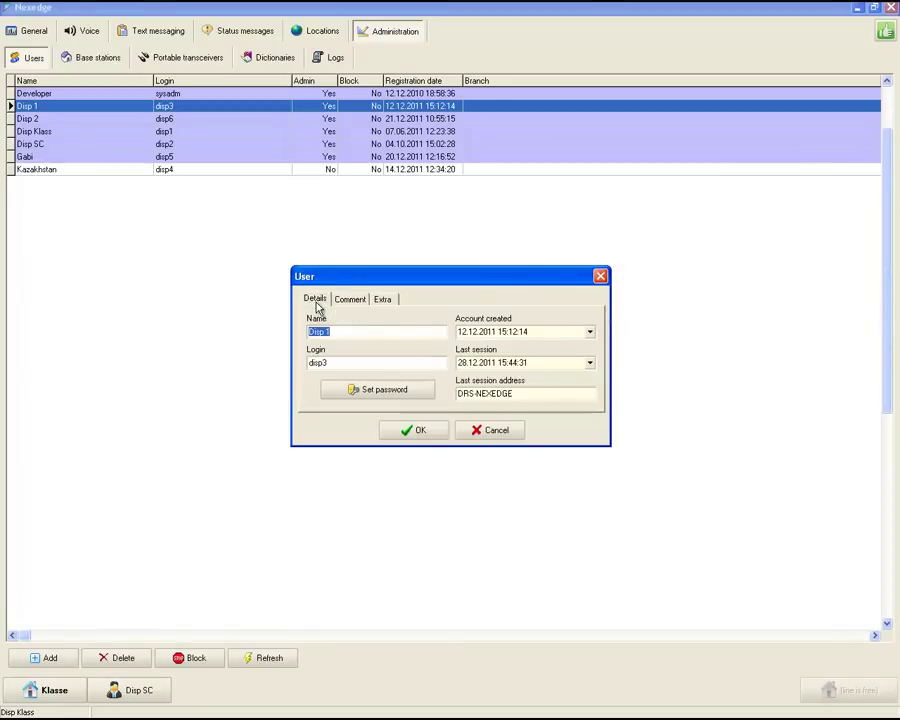
- Cancel out of the open user record and review the Service Centre base station's details and extra settings
{"action": "left_click", "coordinate": [476, 432]}
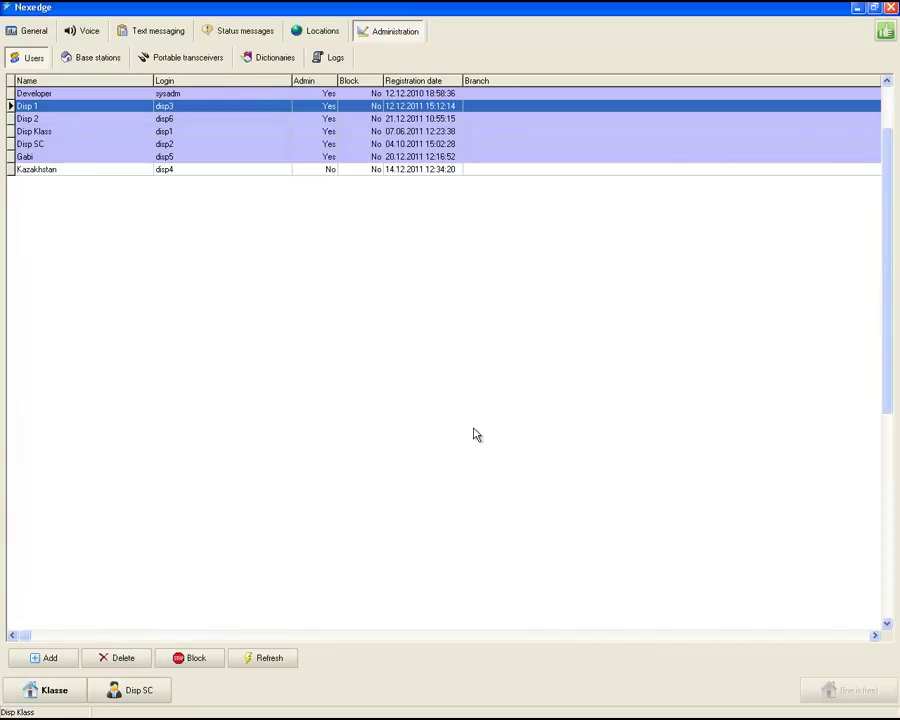
{"action": "left_click", "coordinate": [112, 60]}
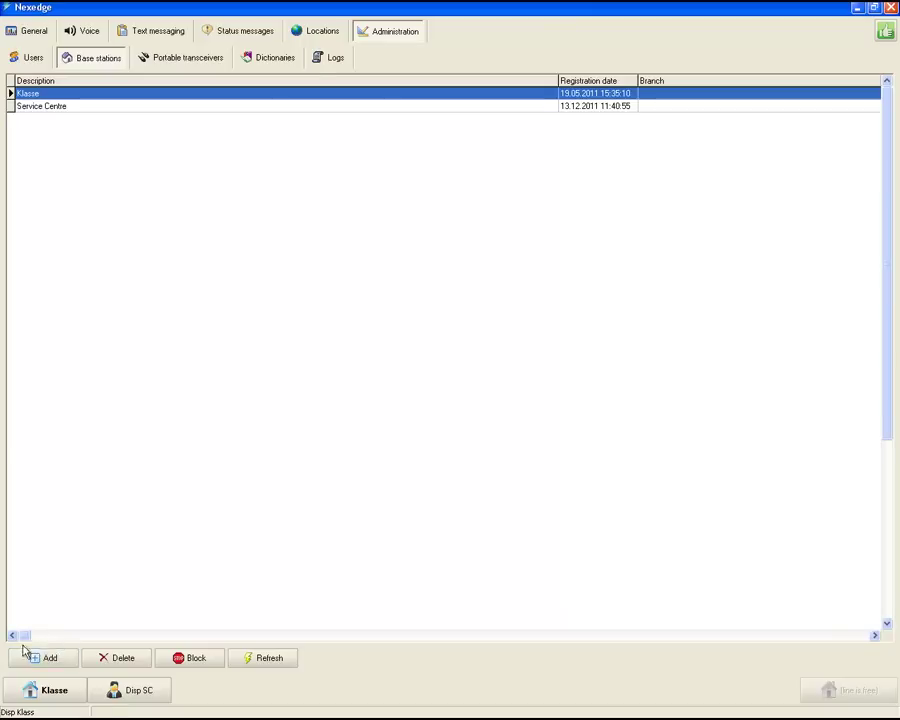
{"action": "double_click", "coordinate": [47, 109]}
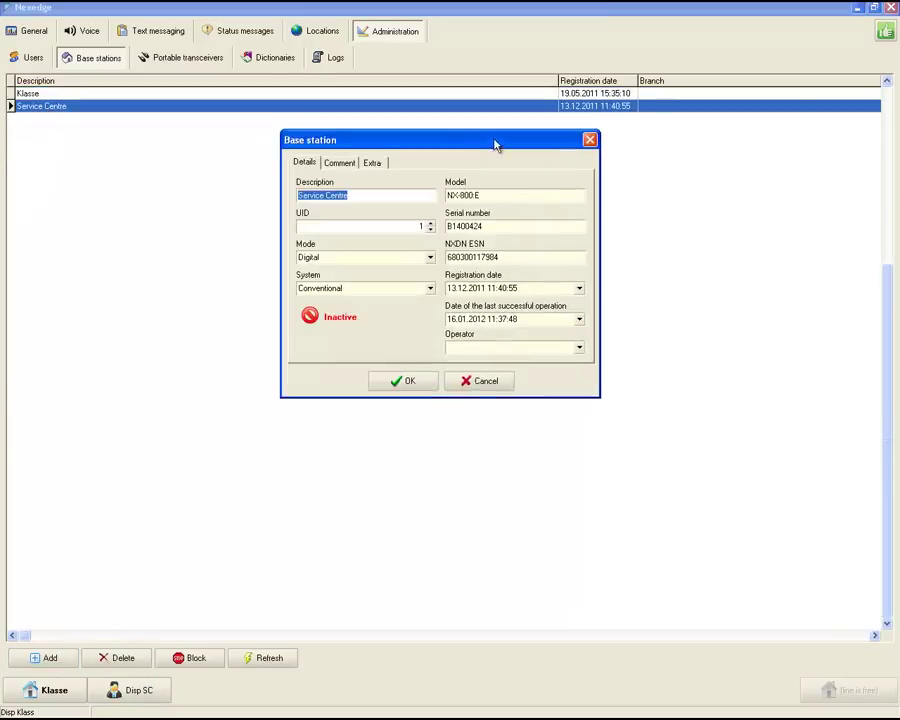
{"action": "left_click", "coordinate": [389, 186]}
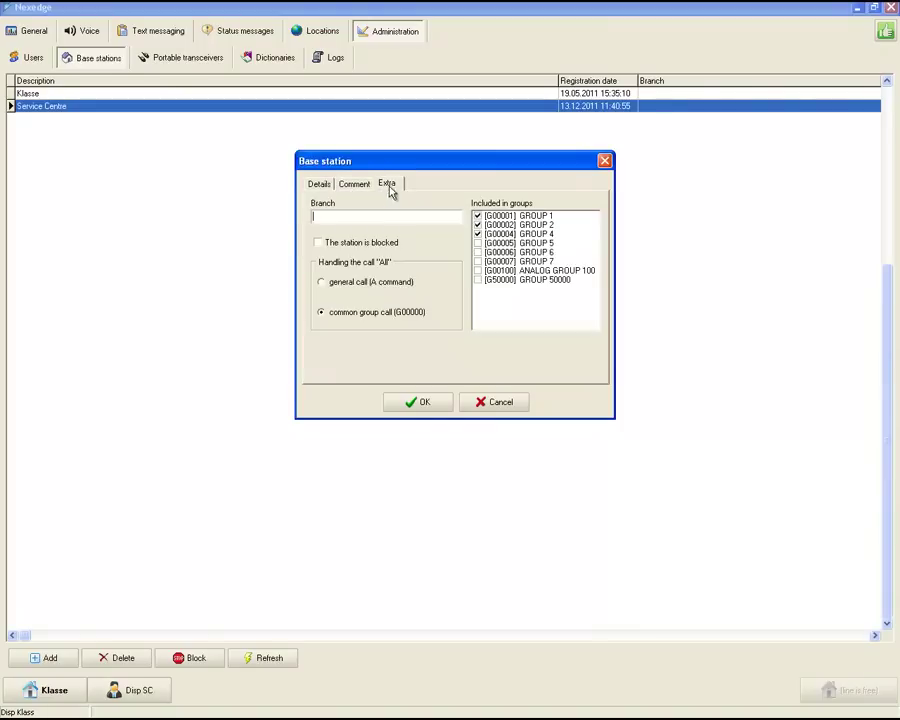
{"action": "left_click", "coordinate": [424, 398]}
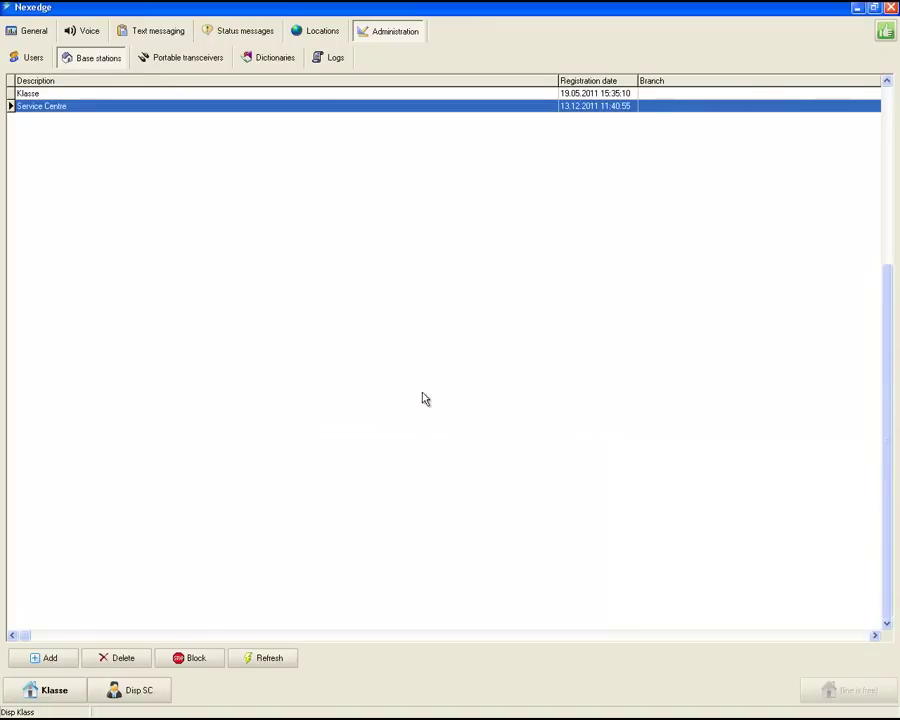
- Look through the portable transceiver list and the group, status and text template dictionaries
{"action": "left_click", "coordinate": [162, 64]}
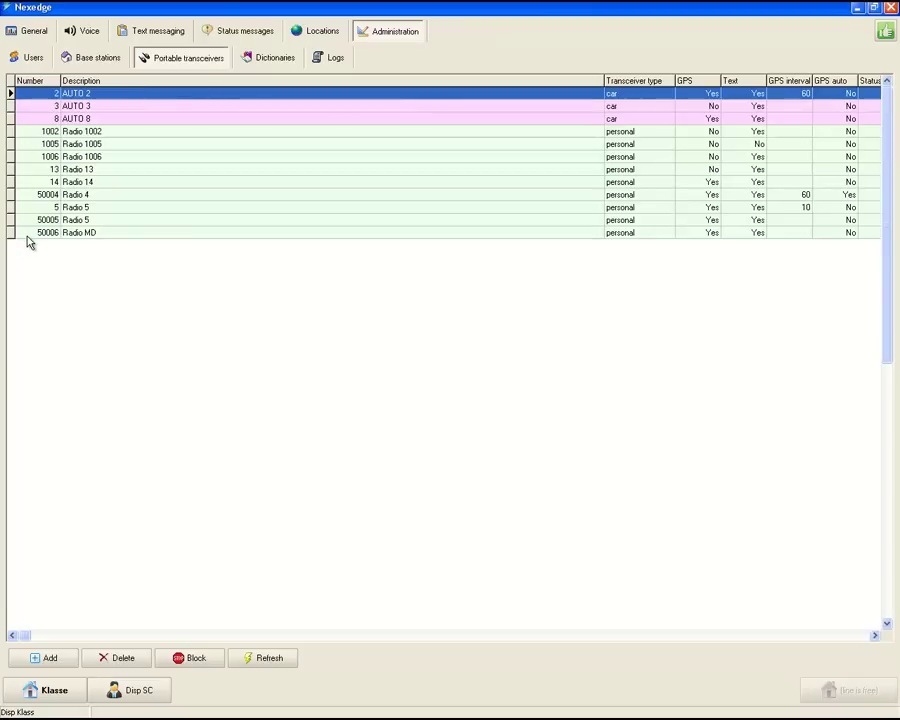
{"action": "left_click", "coordinate": [268, 58]}
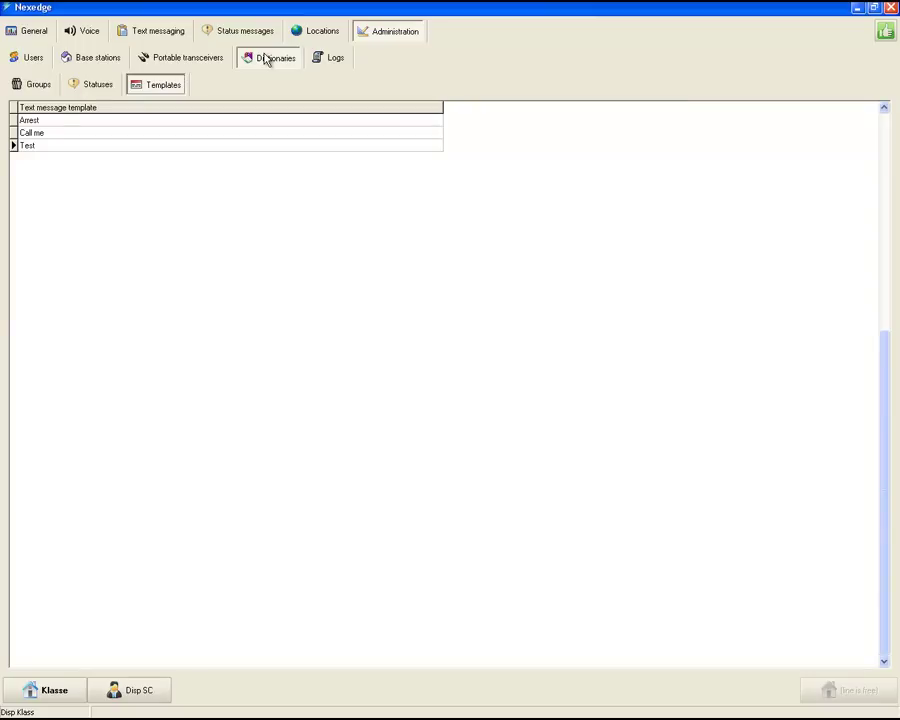
{"action": "left_click", "coordinate": [38, 86]}
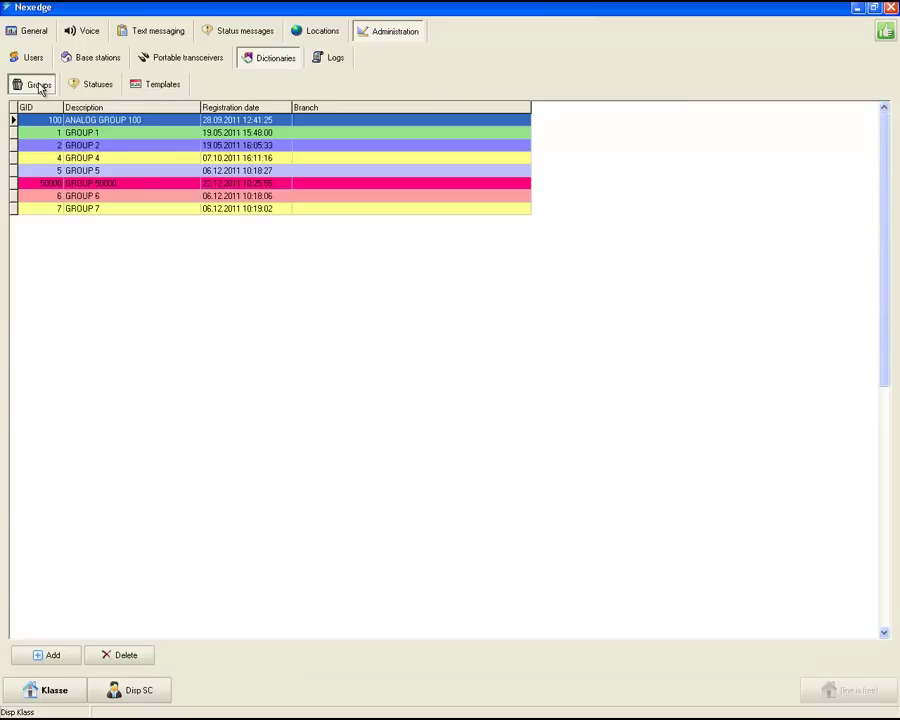
{"action": "left_click", "coordinate": [97, 88]}
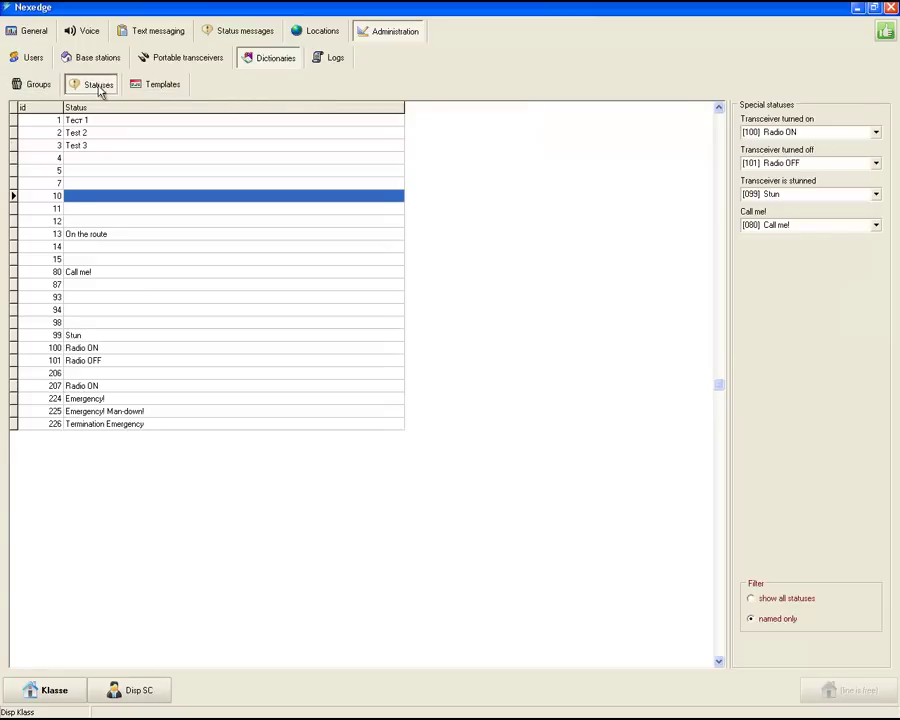
{"action": "left_click", "coordinate": [151, 88]}
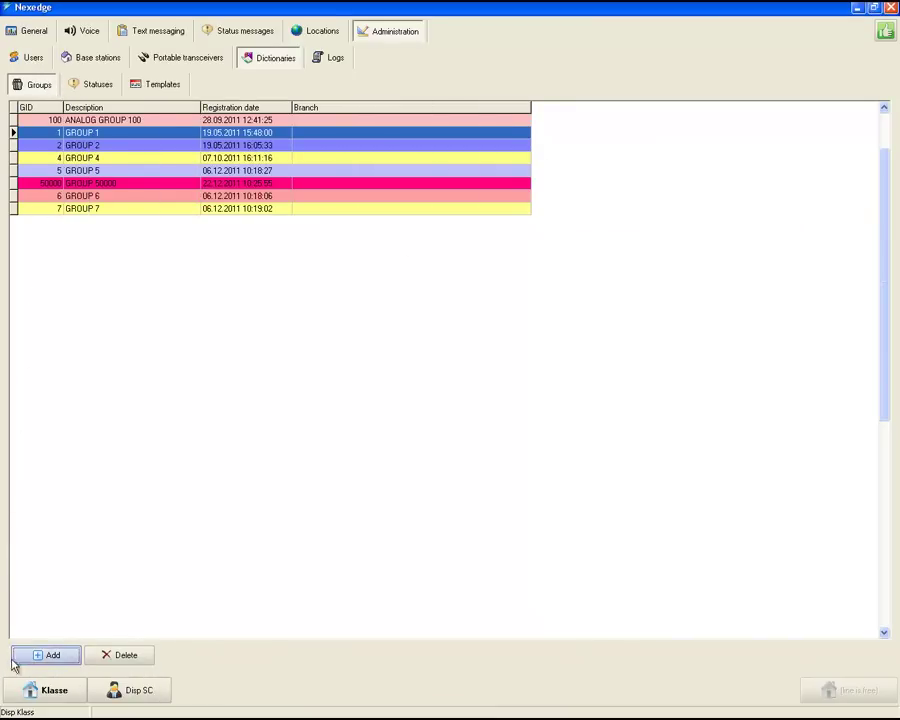
- Inspect GROUP 1's extra settings and details in the group dictionary, and close its record
{"action": "double_click", "coordinate": [45, 133]}
{"action": "left_click", "coordinate": [320, 308]}
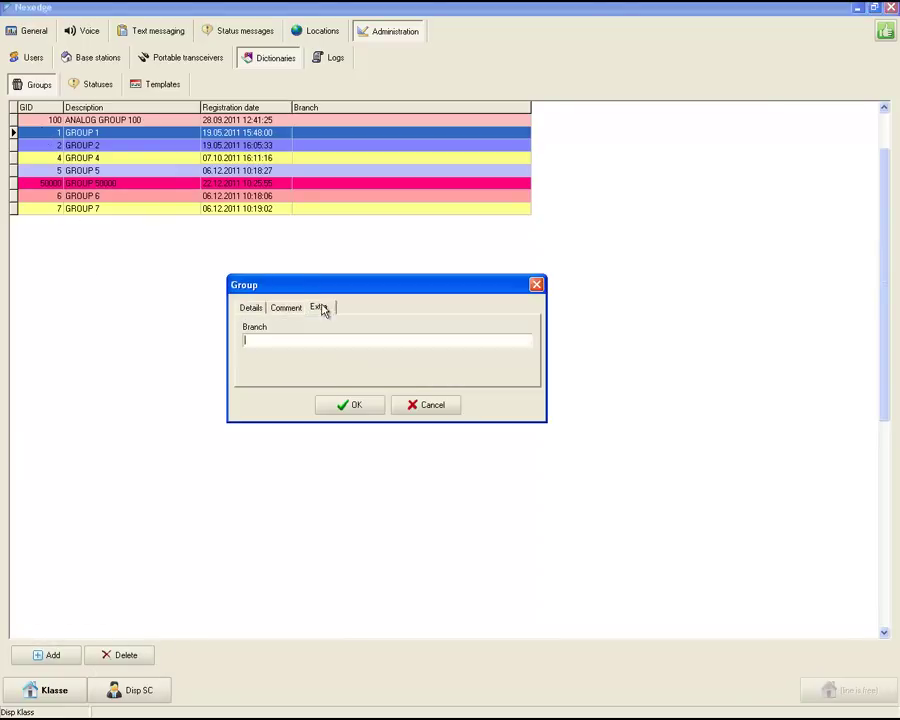
{"action": "left_click", "coordinate": [253, 309]}
{"action": "left_click", "coordinate": [350, 404]}
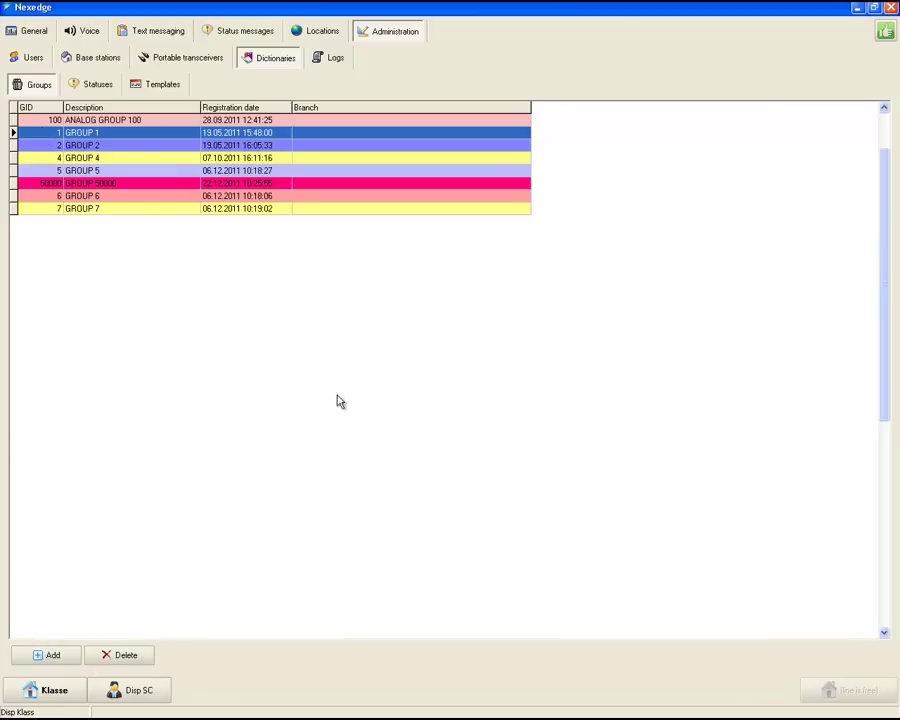
- Examine the status dictionary with its special statuses, and the Arrest and Test text message templates
{"action": "left_click", "coordinate": [95, 89]}
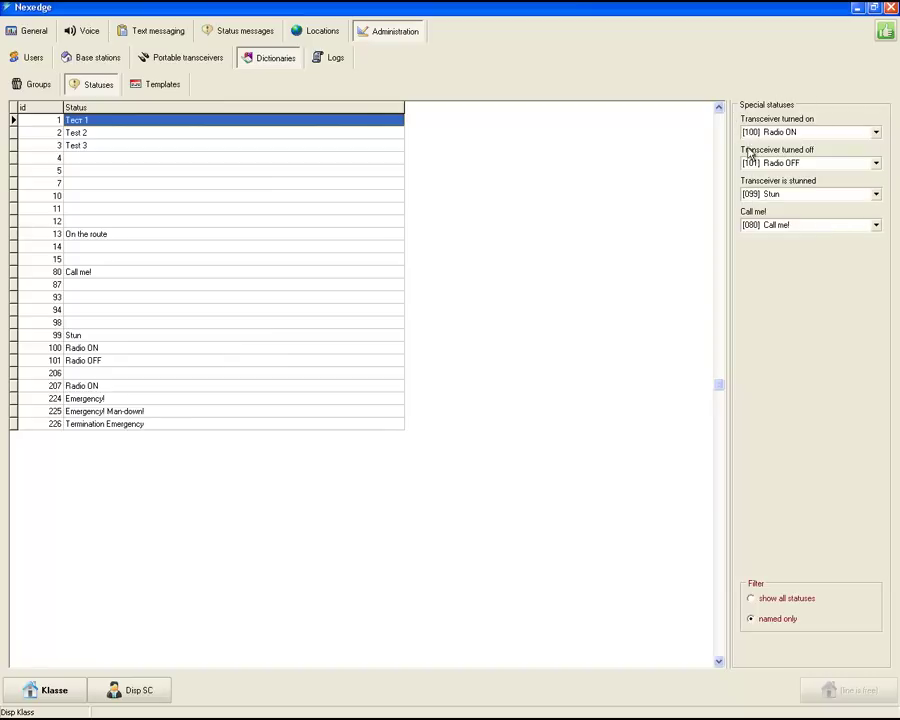
{"action": "left_click", "coordinate": [157, 92]}
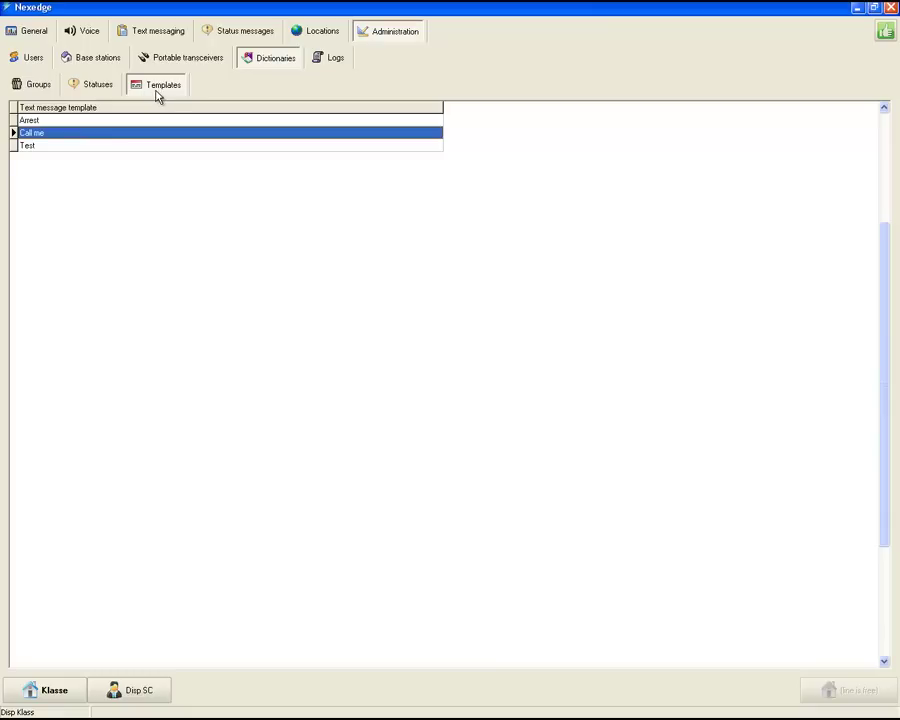
{"action": "left_click", "coordinate": [32, 120]}
{"action": "left_click", "coordinate": [40, 145]}
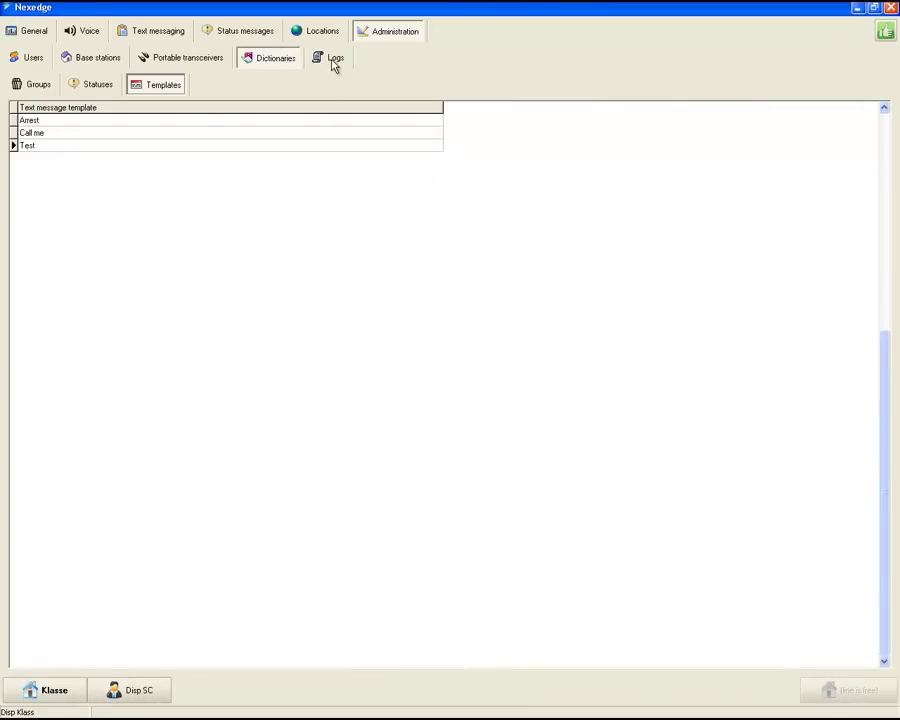
- Look through the administration logs: radio calls, user calls, commands and sessions
{"action": "left_click", "coordinate": [334, 60]}
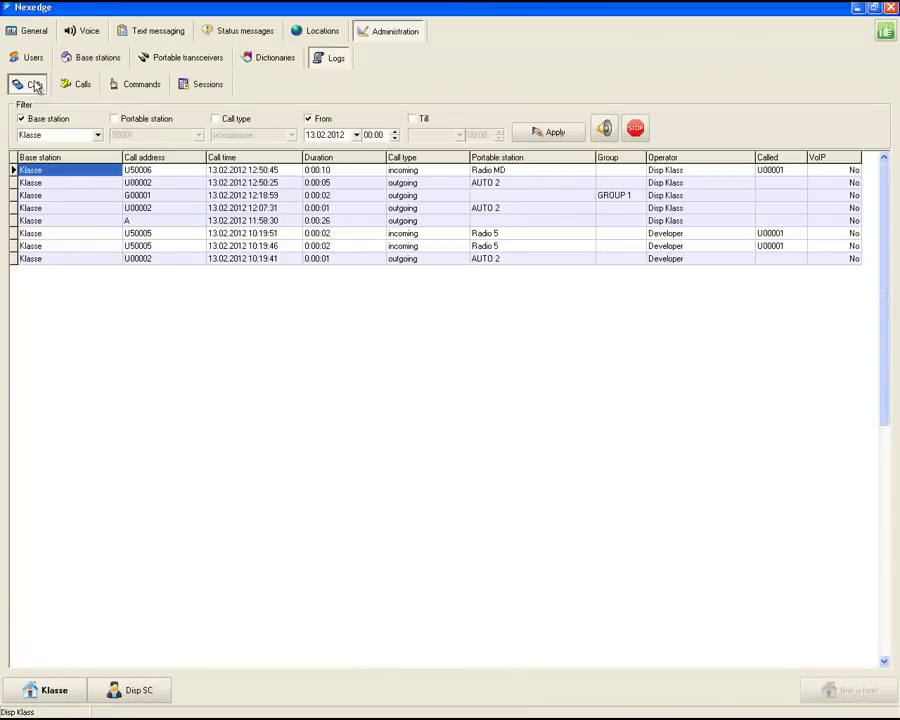
{"action": "left_click", "coordinate": [84, 86]}
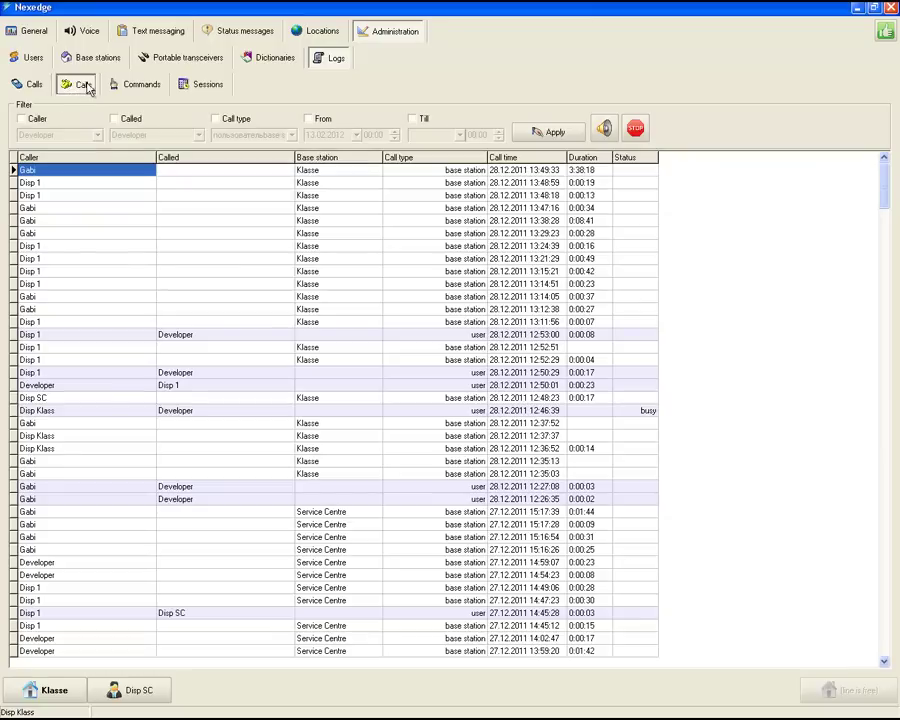
{"action": "left_click", "coordinate": [138, 88]}
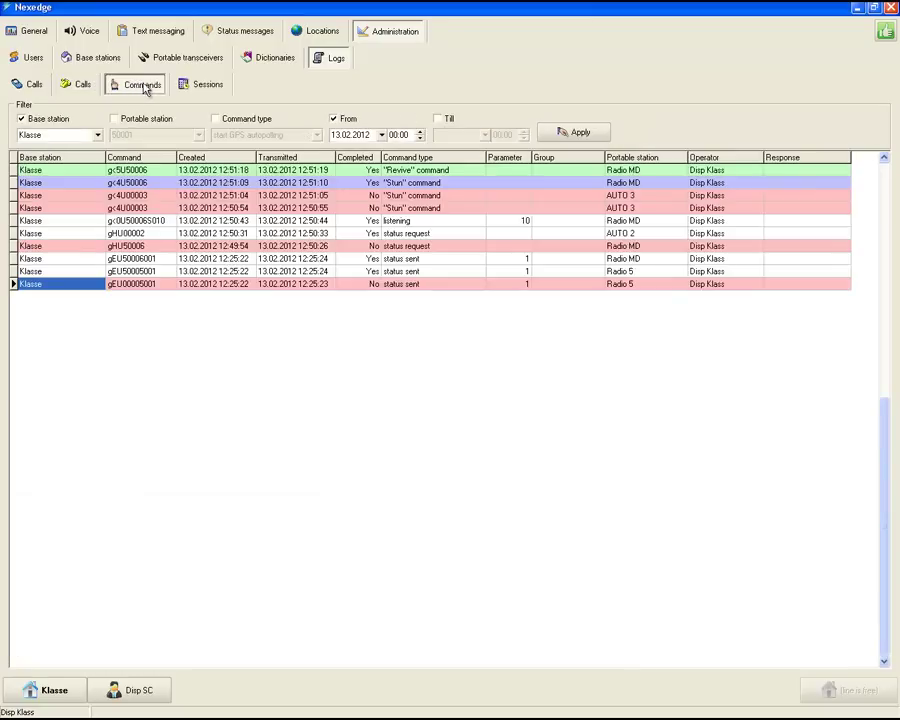
{"action": "left_click", "coordinate": [201, 87]}
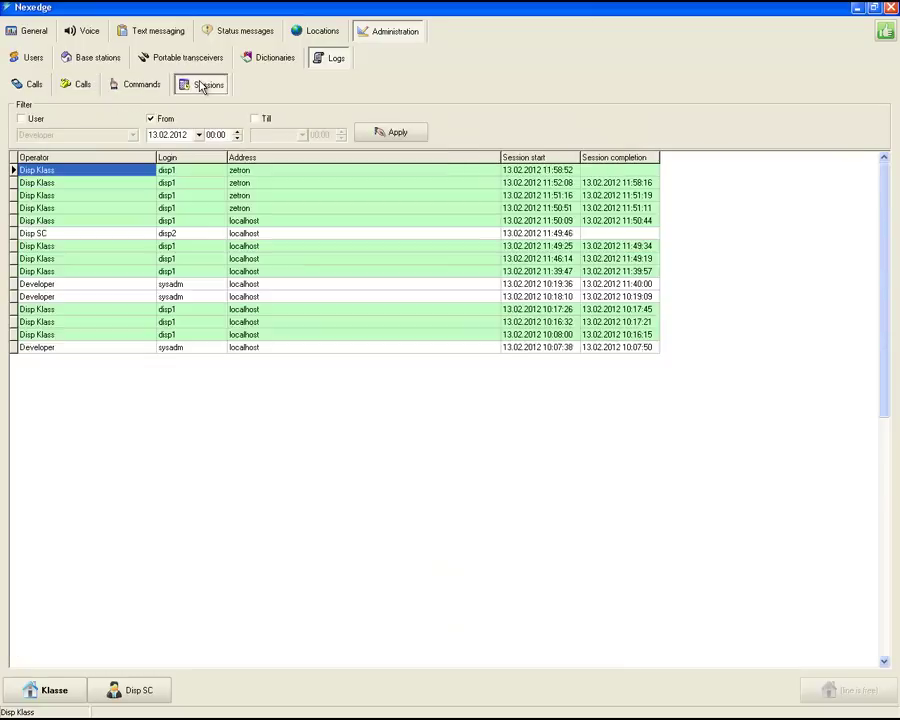
- Return to the radio call log and examine the GROUP 1, AUTO 2 and Radio MD call entries
{"action": "left_click", "coordinate": [33, 86]}
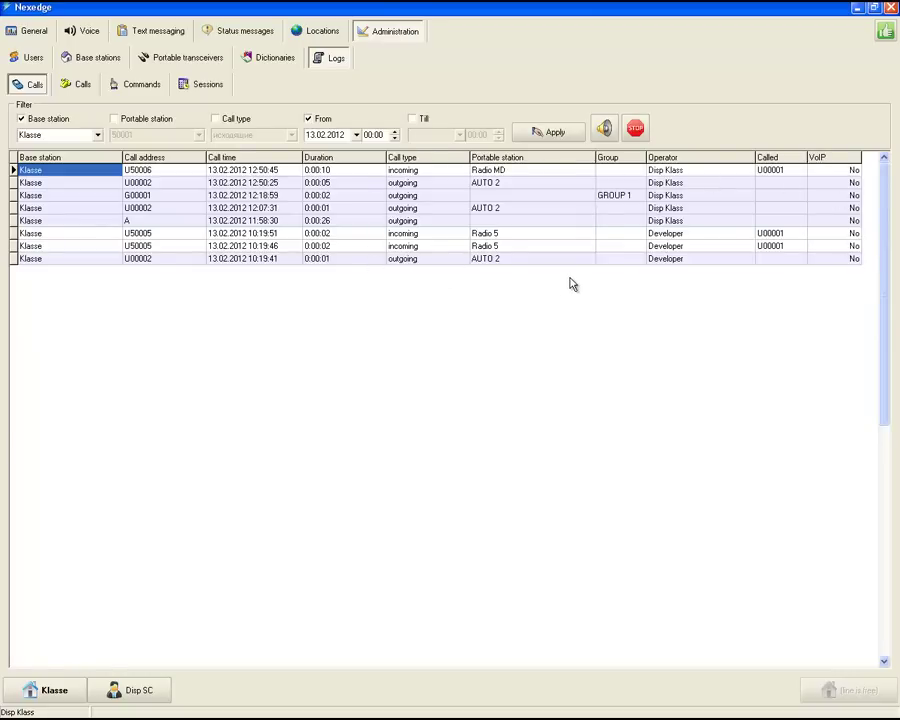
{"action": "left_click", "coordinate": [566, 195]}
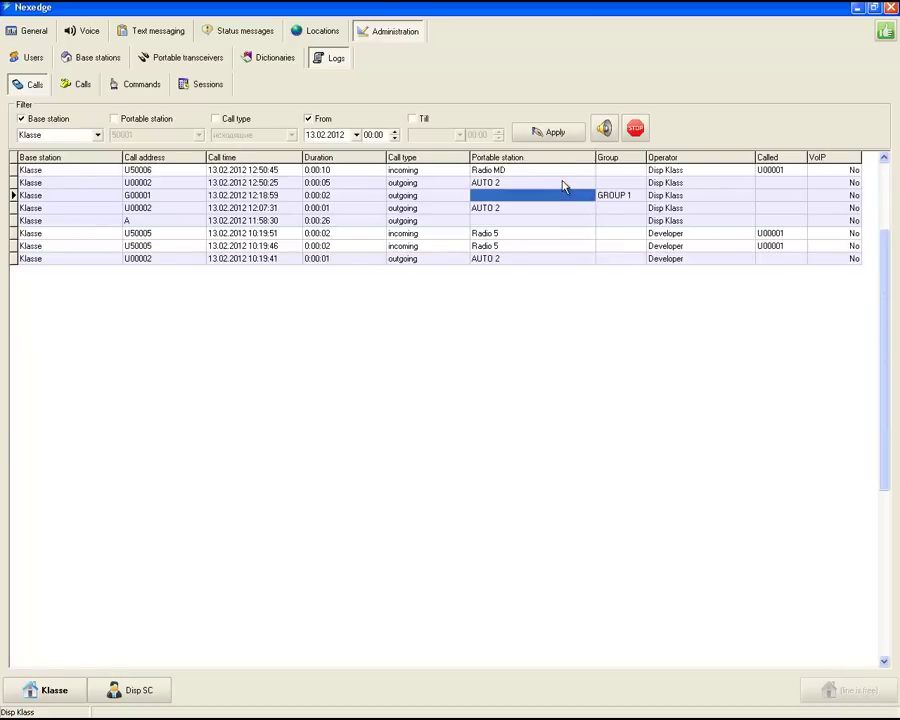
{"action": "left_click", "coordinate": [562, 182]}
{"action": "left_click", "coordinate": [564, 170]}
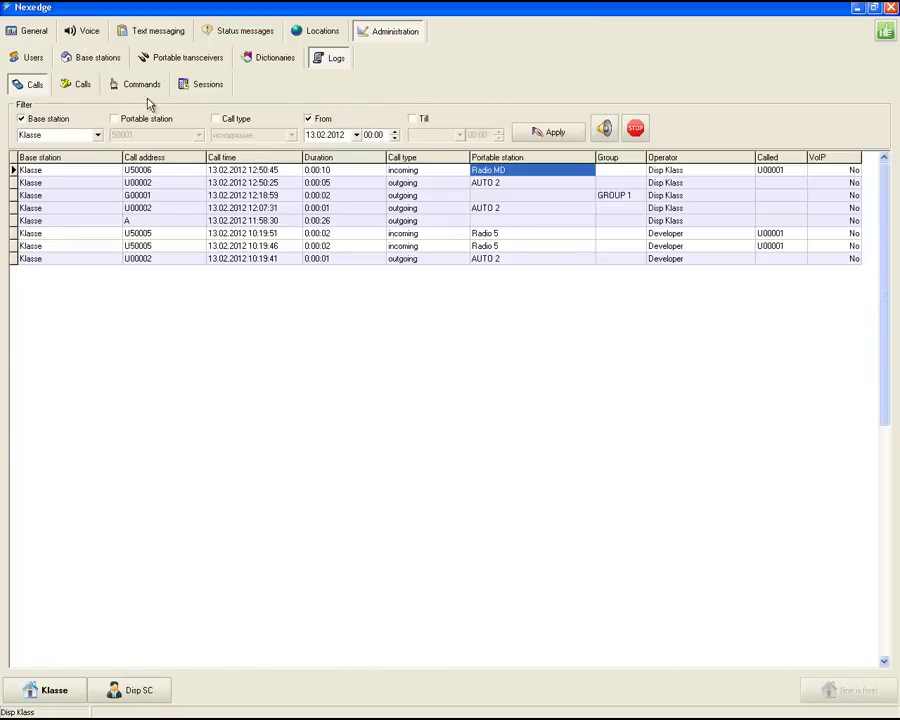
- Examine several base station and user entries in the user call log, and review the command and session logs
{"action": "left_click", "coordinate": [77, 86]}
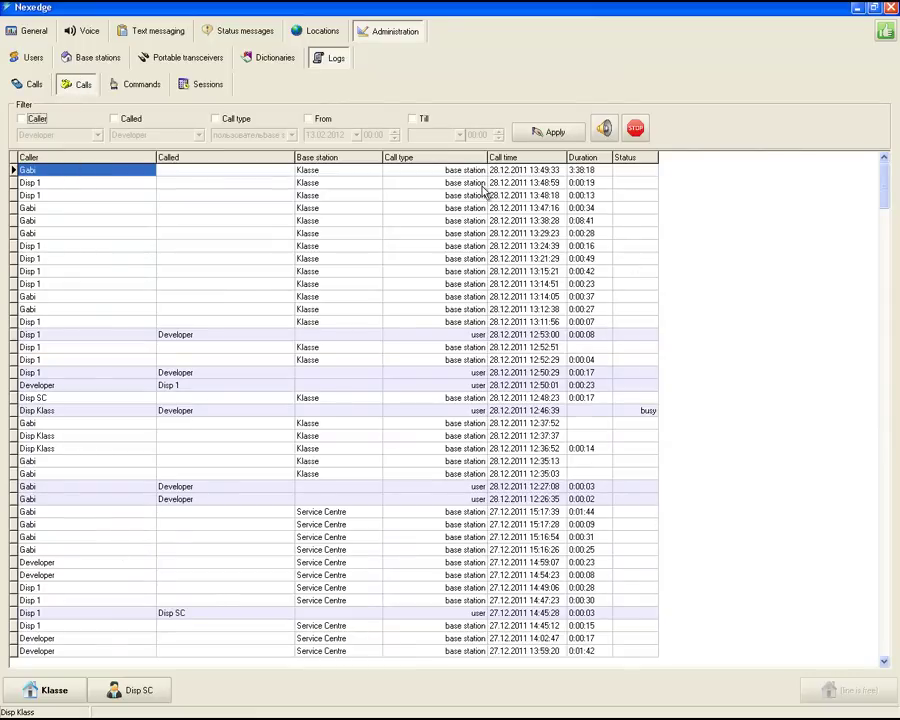
{"action": "left_click", "coordinate": [416, 171]}
{"action": "left_click", "coordinate": [408, 195]}
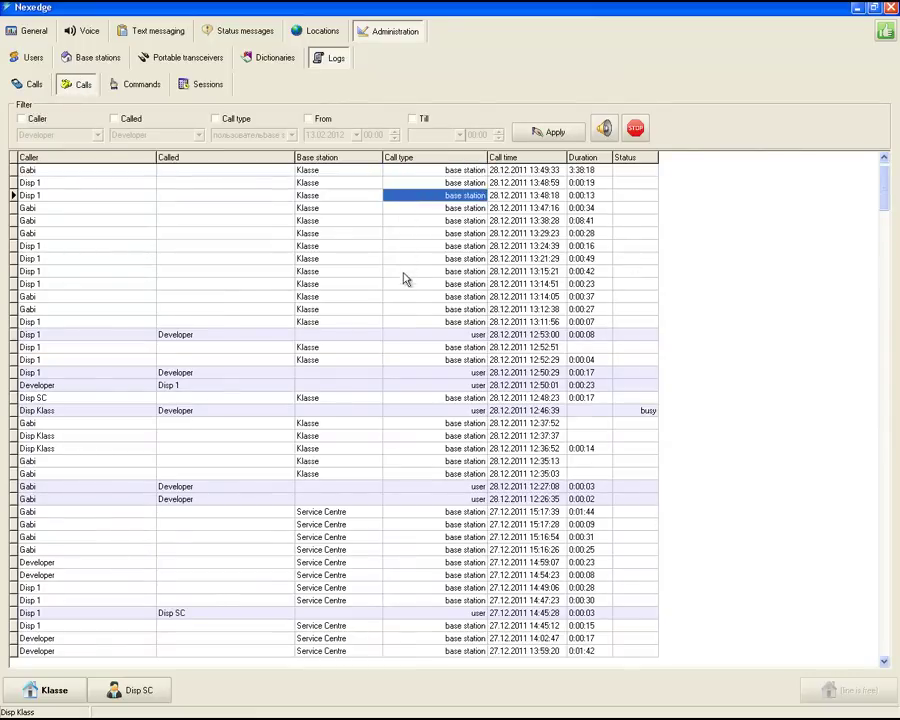
{"action": "left_click", "coordinate": [414, 322]}
{"action": "left_click", "coordinate": [416, 349]}
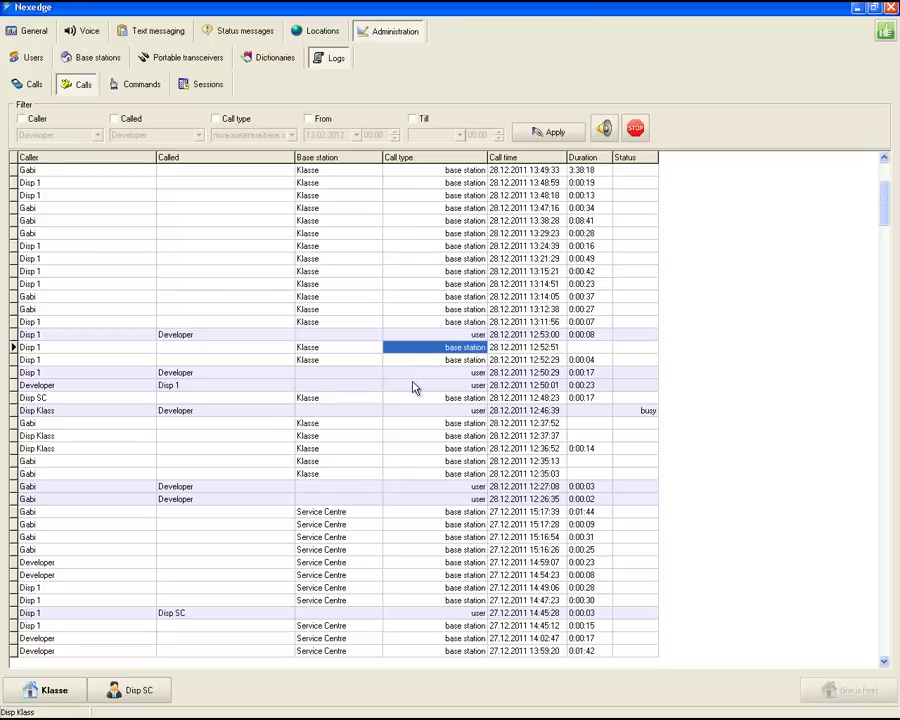
{"action": "left_click", "coordinate": [414, 386]}
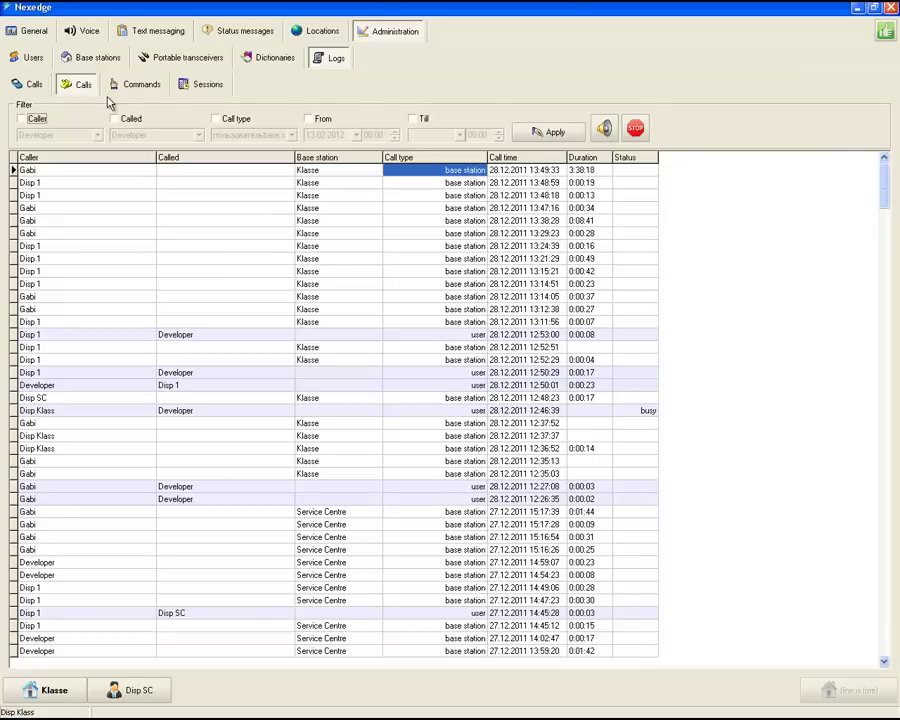
{"action": "left_click", "coordinate": [130, 85]}
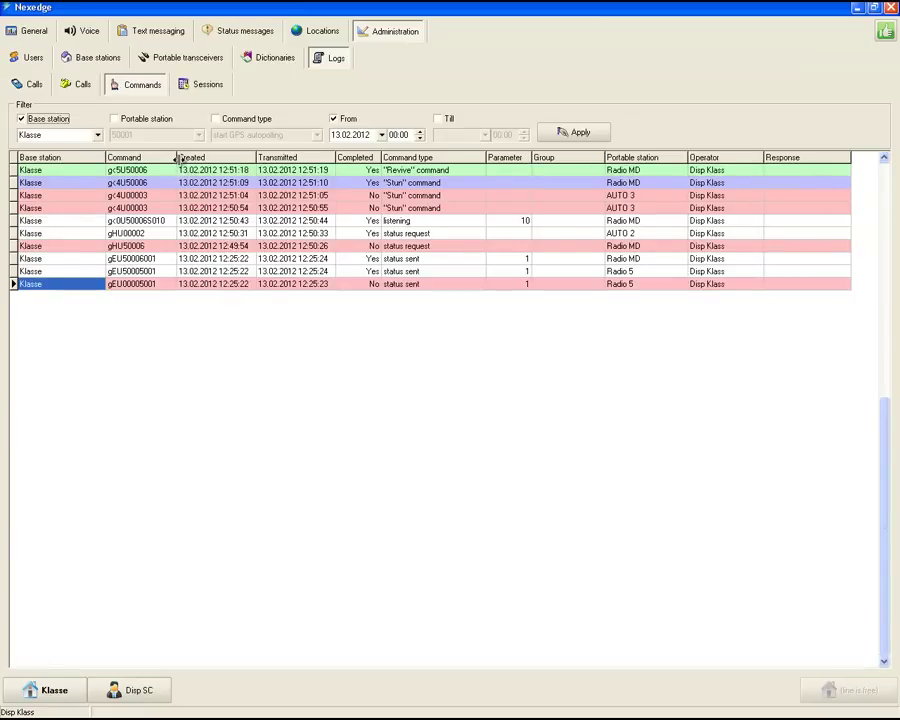
{"action": "left_click", "coordinate": [200, 86]}
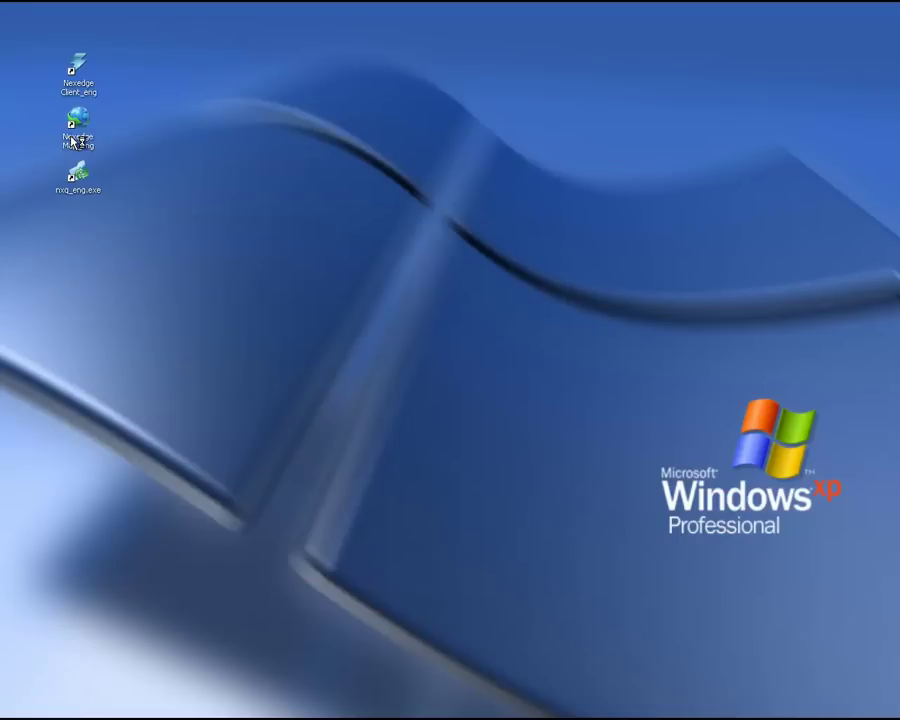
- Launch Nexedge Map and sign in with the dispatcher login already filled in
{"action": "double_click", "coordinate": [72, 142]}
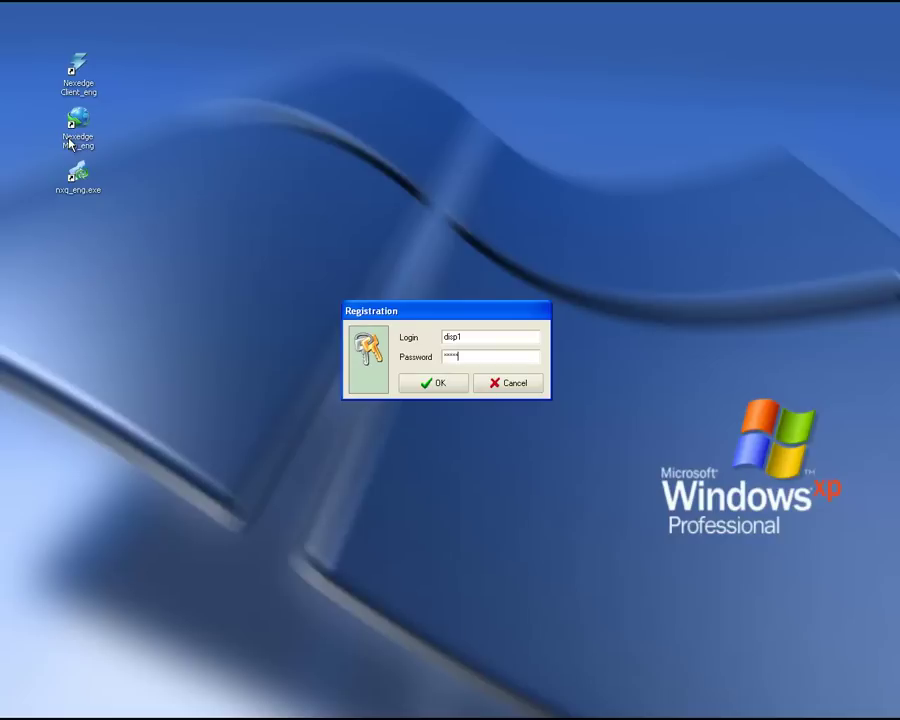
{"action": "left_click", "coordinate": [412, 388]}
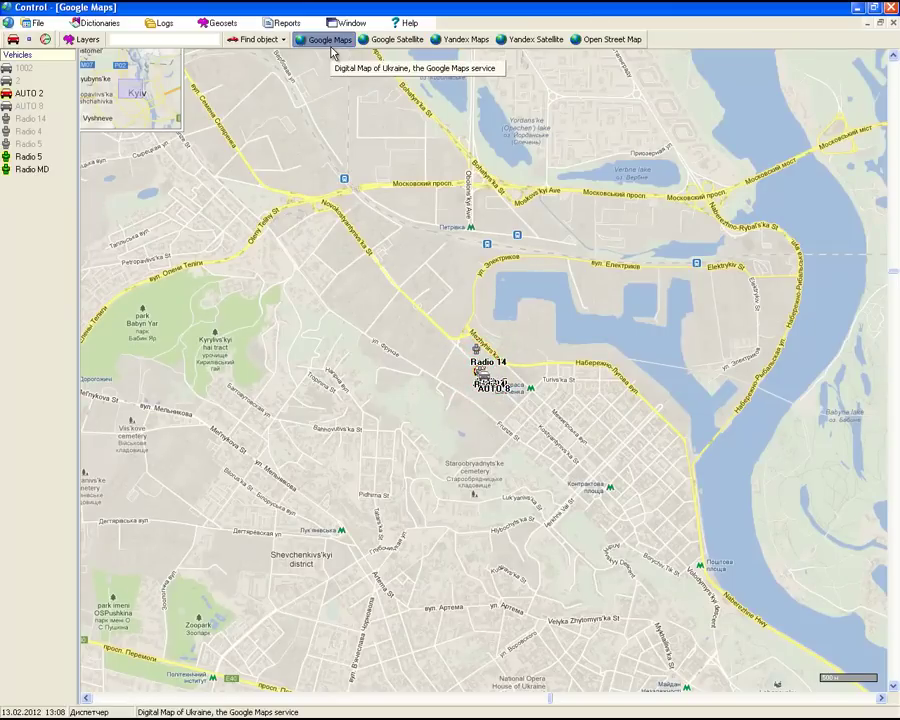
- Compare the Google Satellite, Yandex Maps, Yandex Satellite and Open Street Map views, and return to Google Maps
{"action": "left_click", "coordinate": [381, 43]}
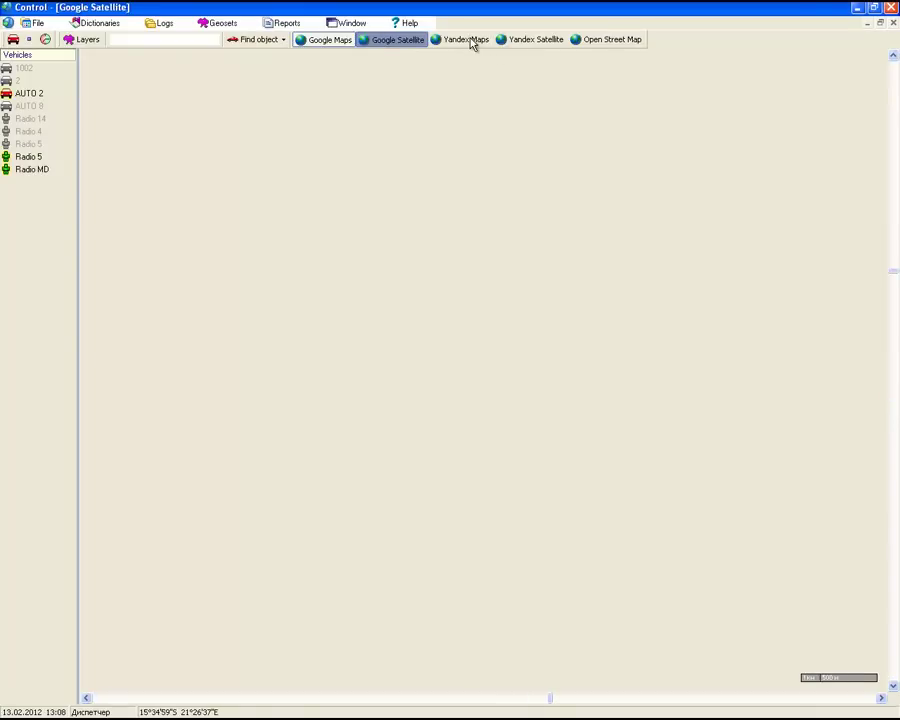
{"action": "left_click", "coordinate": [473, 44]}
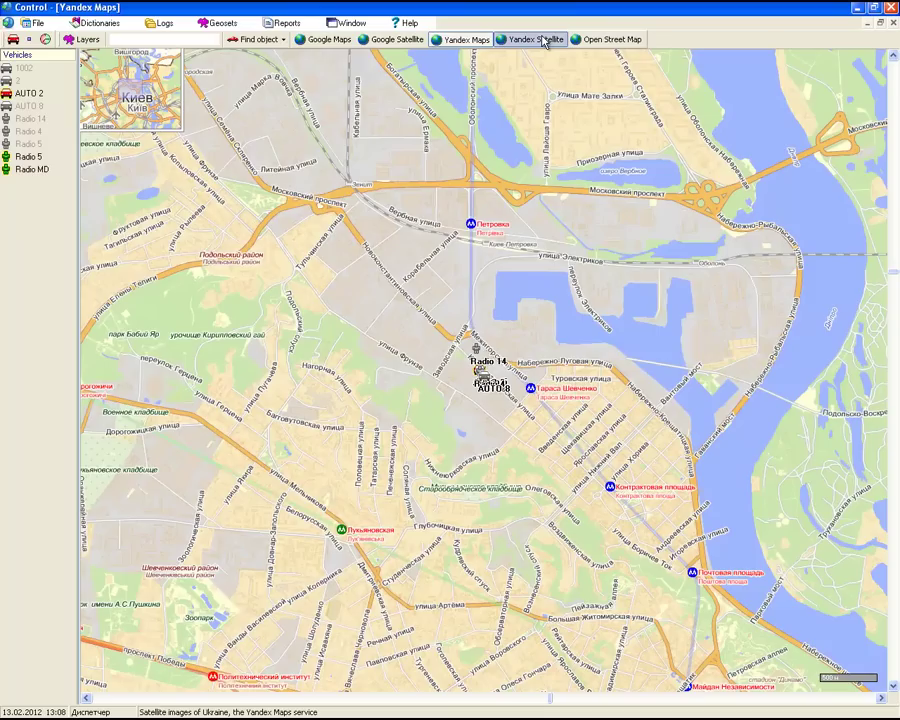
{"action": "left_click", "coordinate": [543, 41]}
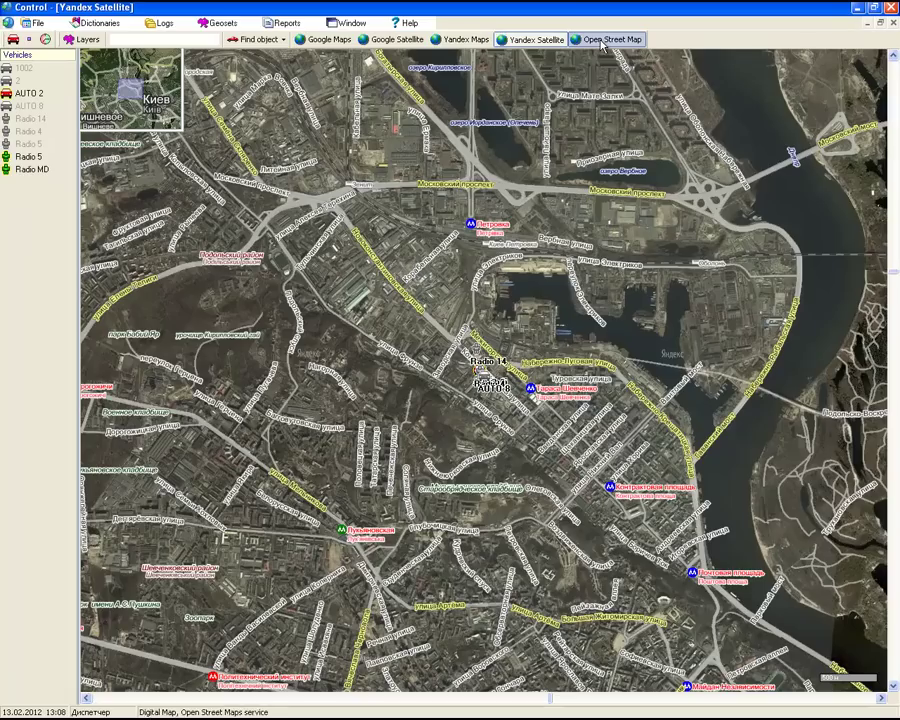
{"action": "left_click", "coordinate": [600, 42]}
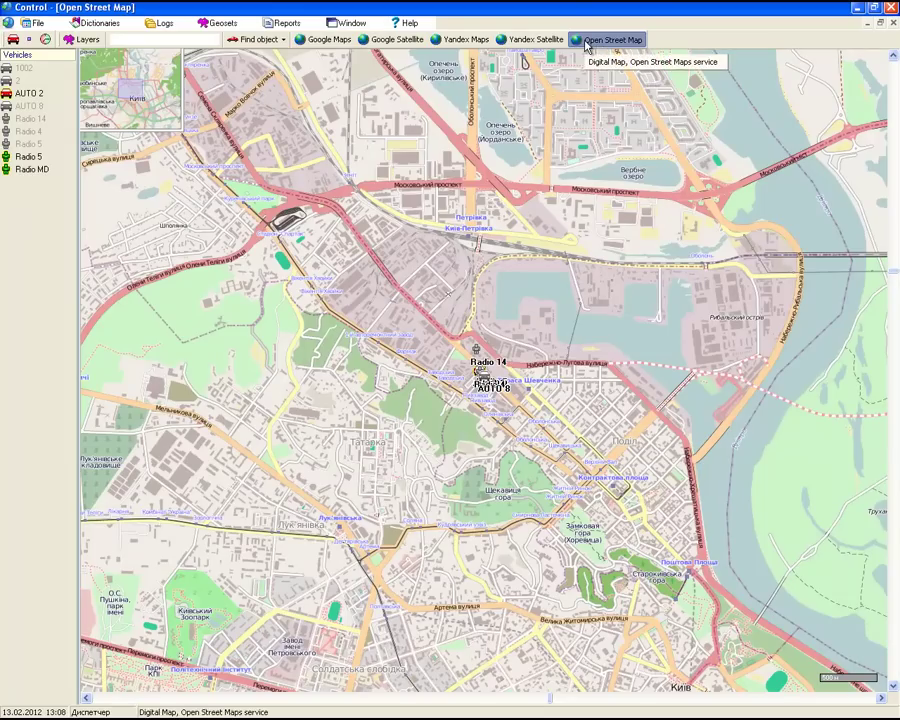
{"action": "left_click", "coordinate": [325, 39]}
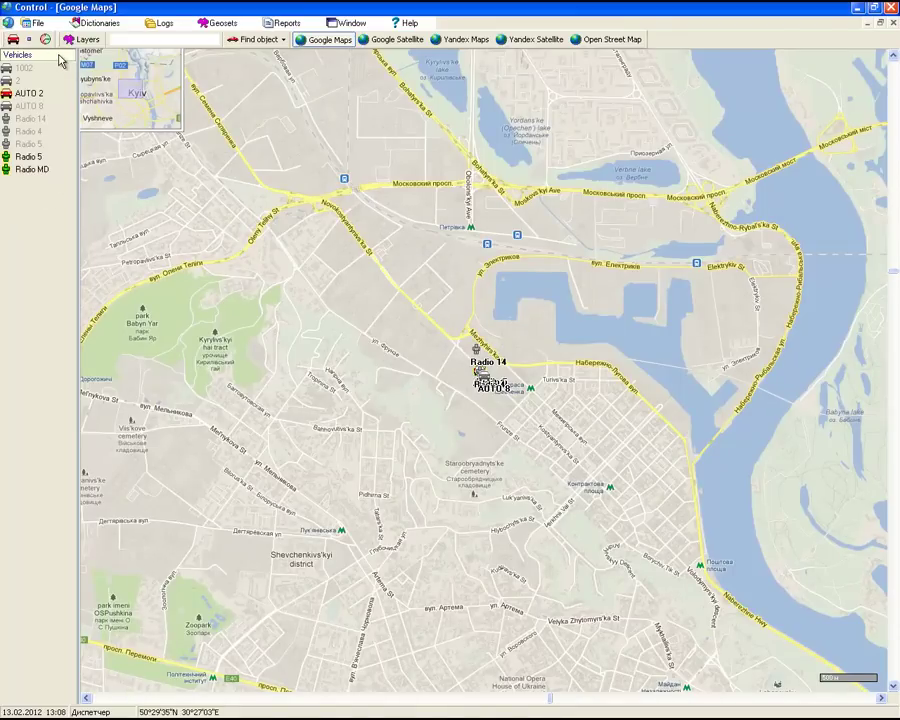
- Locate vehicle AUTO 2 on the map, move away from it and centre the map on it again
{"action": "left_click", "coordinate": [43, 96]}
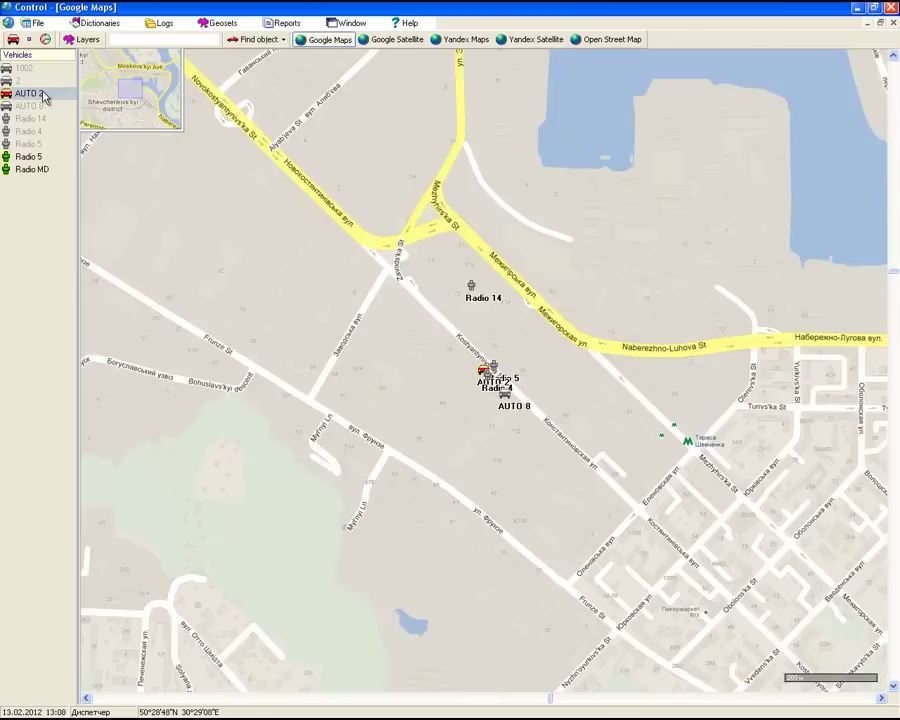
{"action": "double_click", "coordinate": [28, 93]}
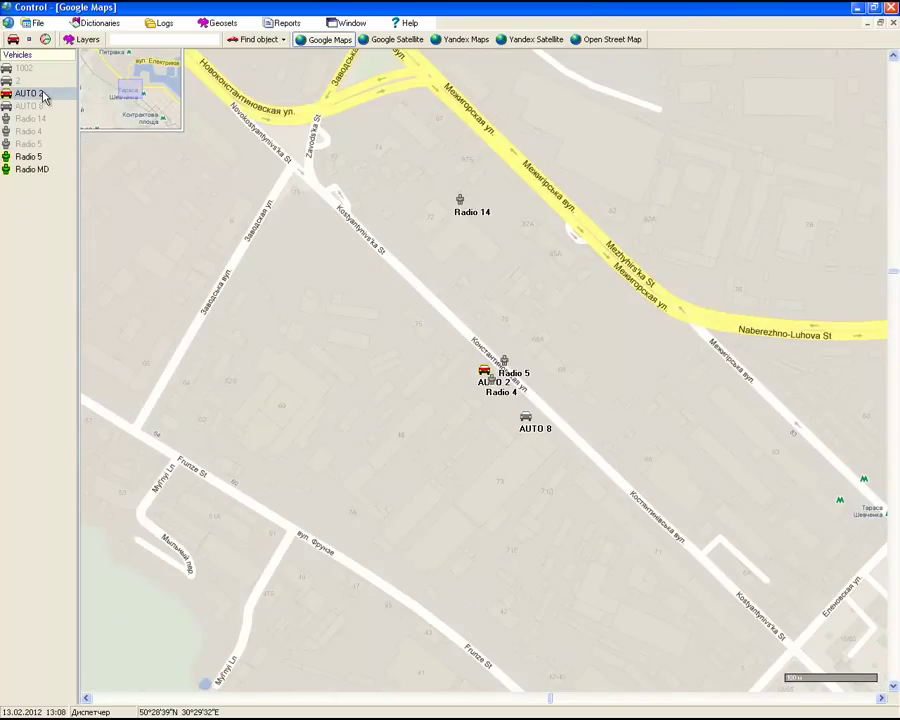
{"action": "double_click", "coordinate": [28, 93]}
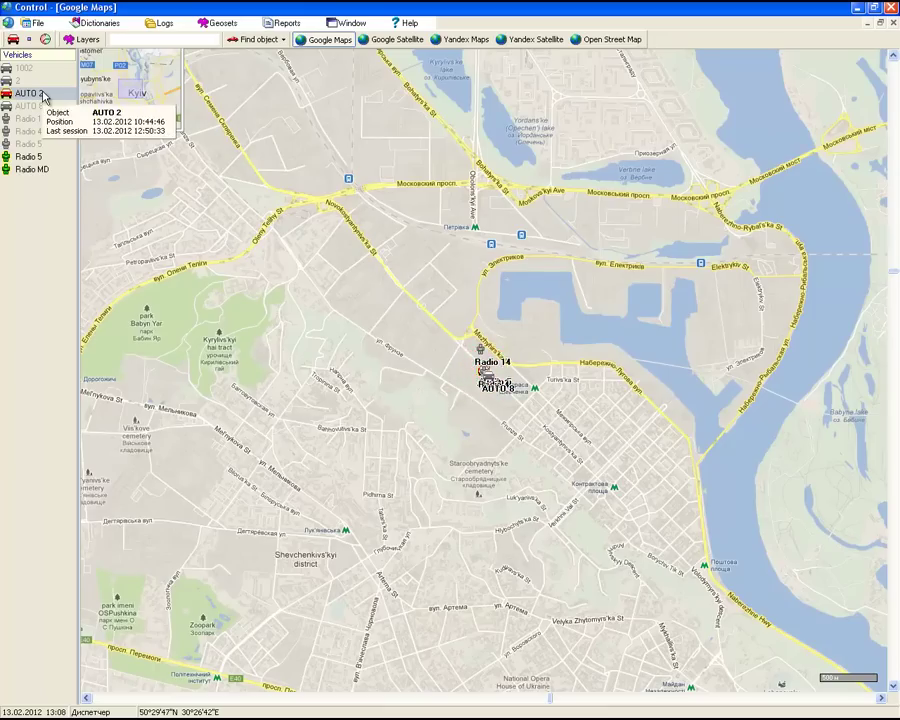
{"action": "left_click_drag", "start_coordinate": [148, 174], "coordinate": [590, 194]}
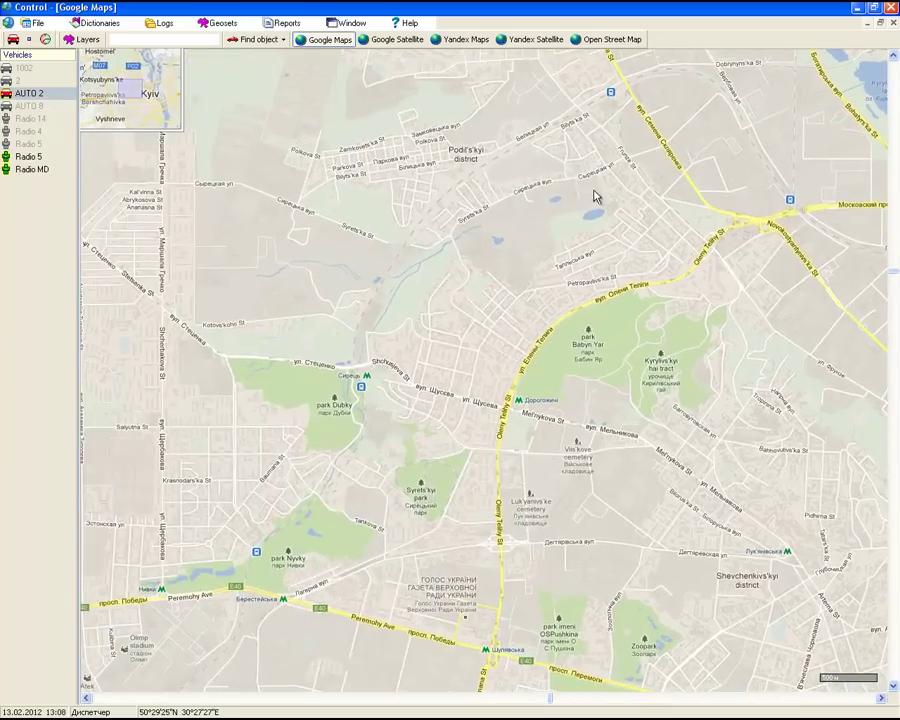
{"action": "double_click", "coordinate": [33, 94]}
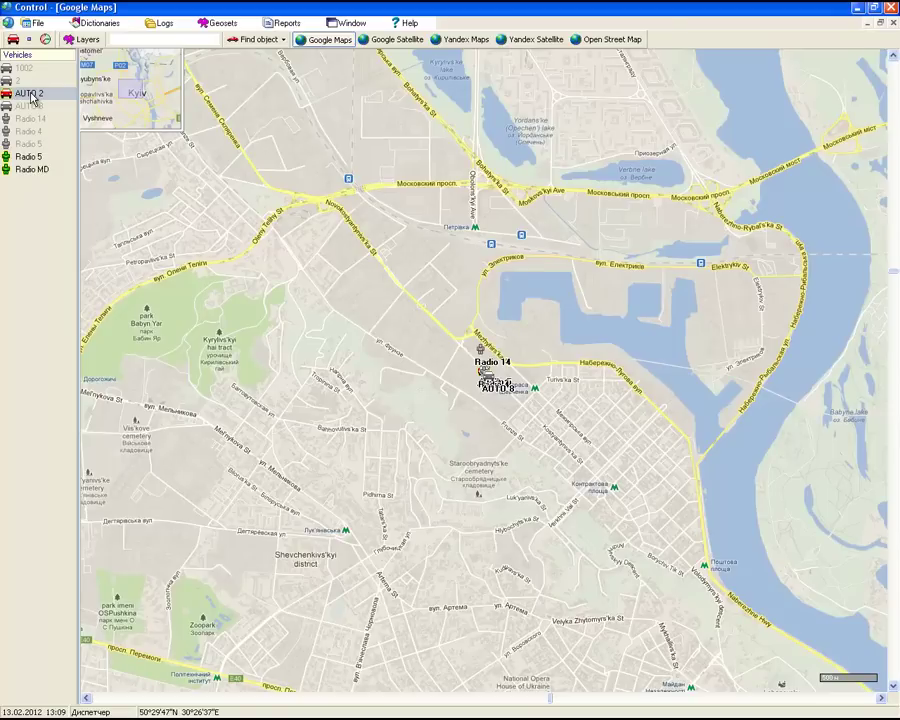
{"action": "double_click", "coordinate": [33, 95]}
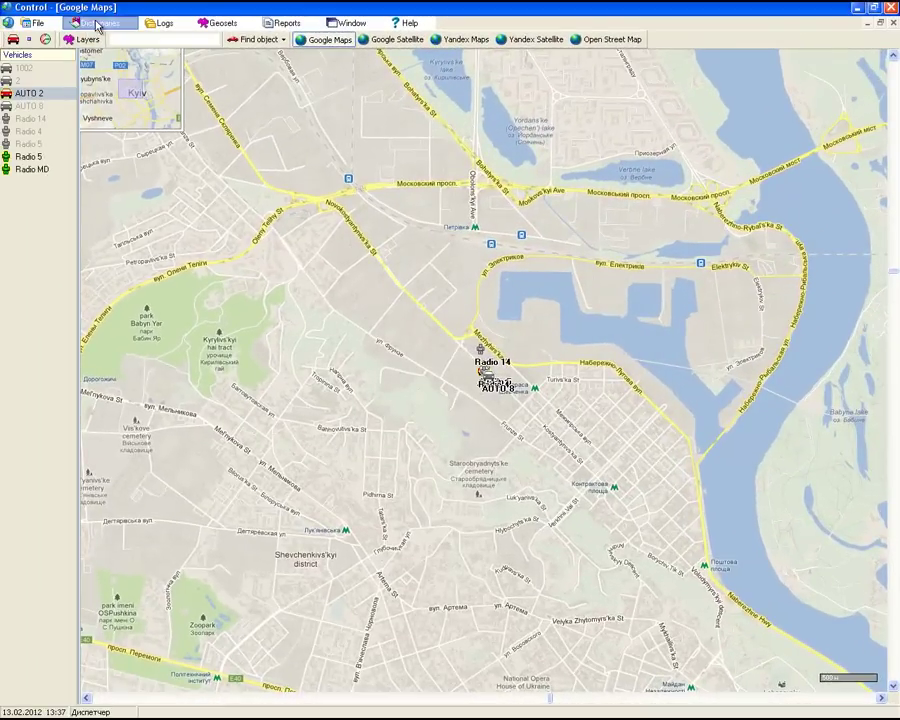
- Review the control points and sectors dictionaries, and inspect the Office sector's boundary before closing its record
{"action": "left_click", "coordinate": [97, 23]}
{"action": "left_click", "coordinate": [90, 57]}
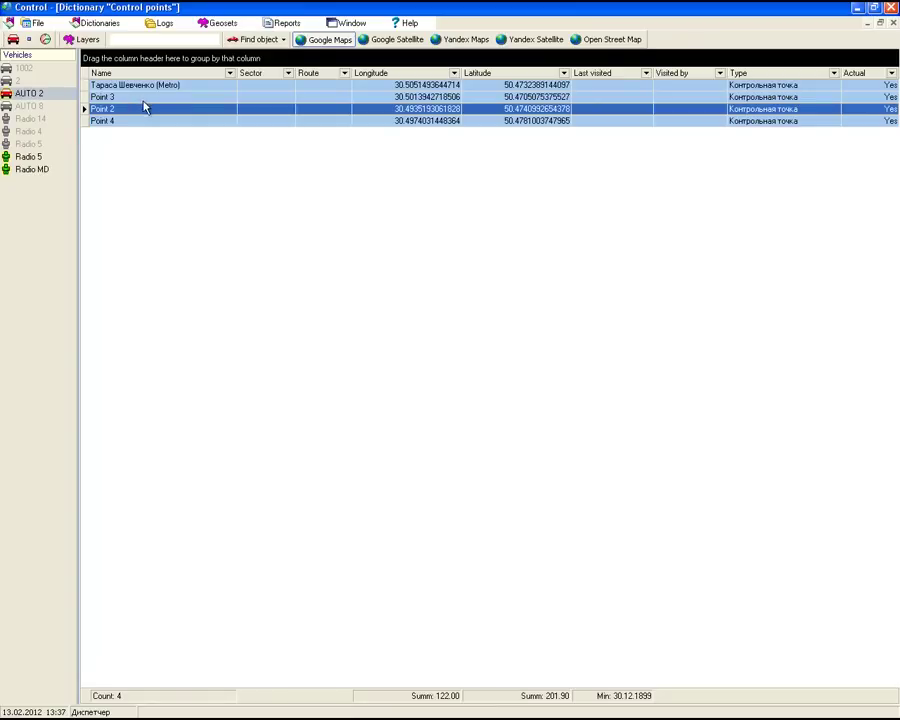
{"action": "left_click", "coordinate": [97, 23]}
{"action": "left_click", "coordinate": [98, 69]}
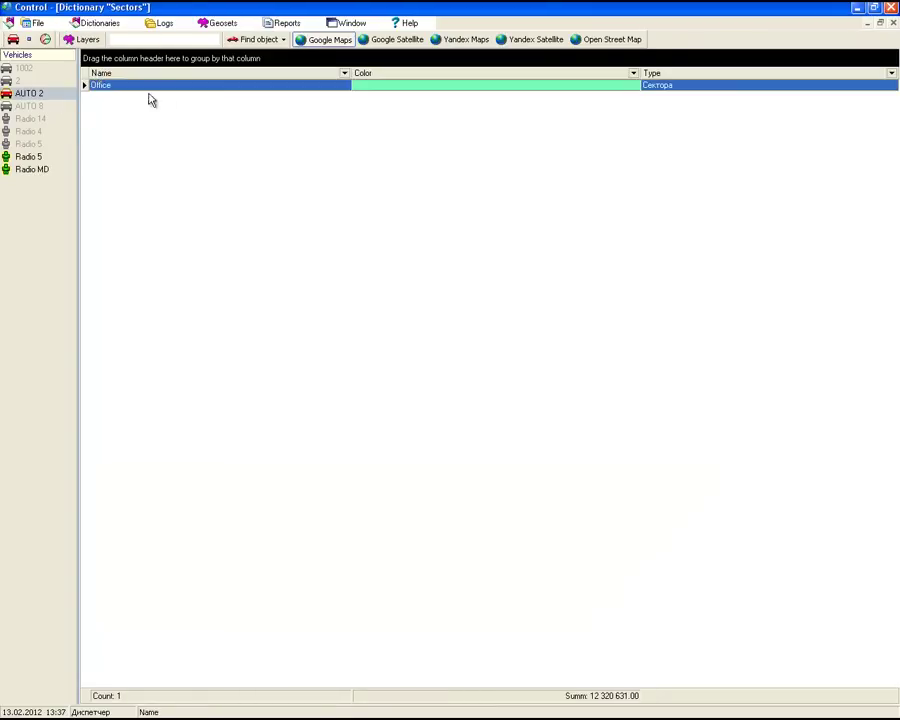
{"action": "double_click", "coordinate": [157, 89]}
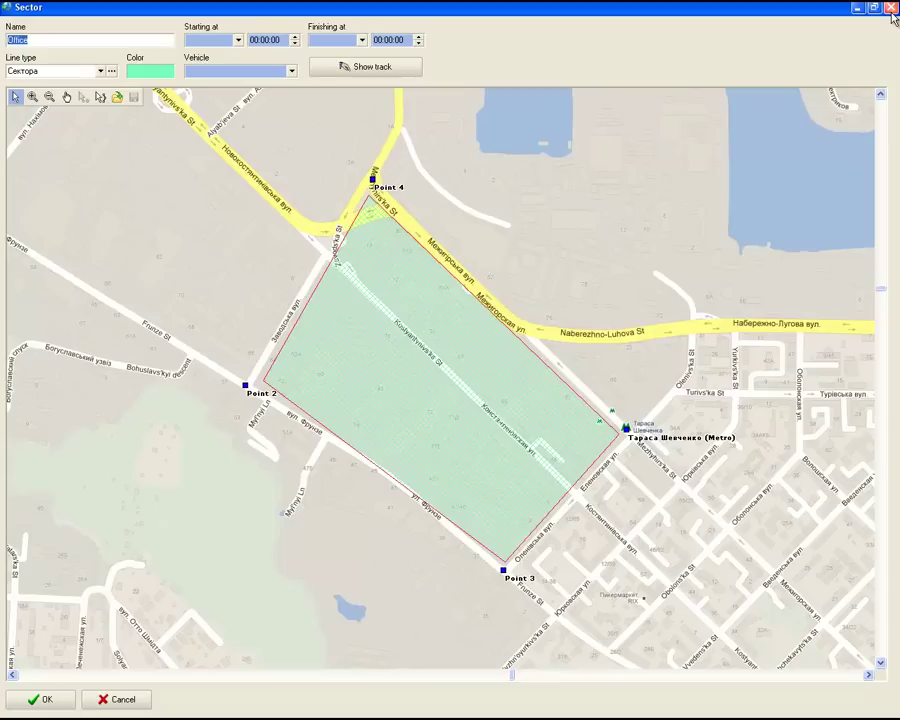
{"action": "left_click", "coordinate": [893, 14]}
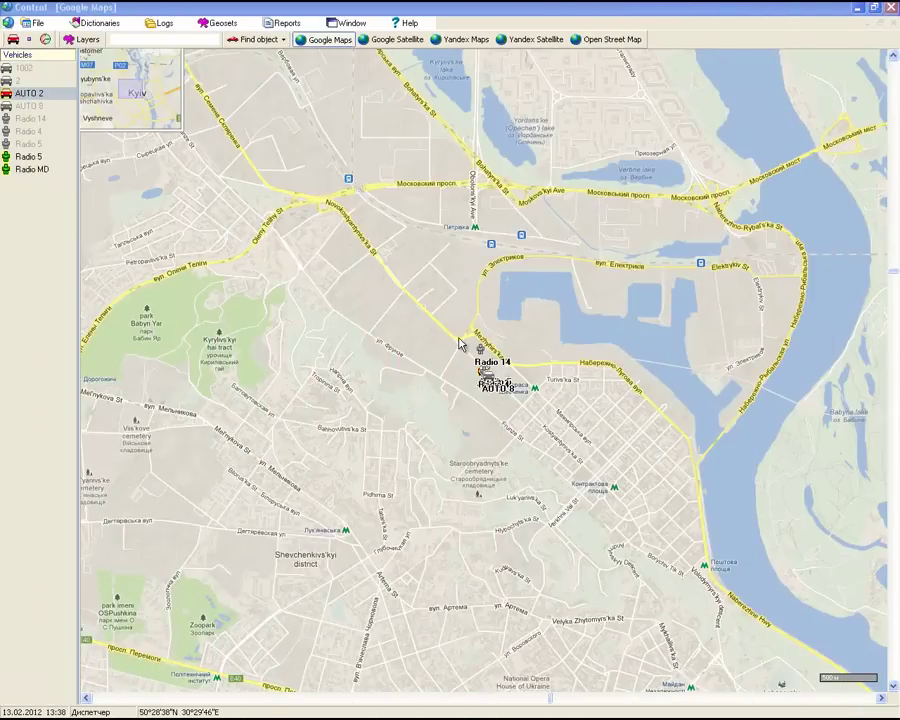
- Mark a route start point beside AUTO 2 and a route end point near Frunze St and Nyzhn'oyurkivs'ka St
{"action": "scroll", "coordinate": [459, 343], "scroll_direction": "up", "scroll_amount": 2}
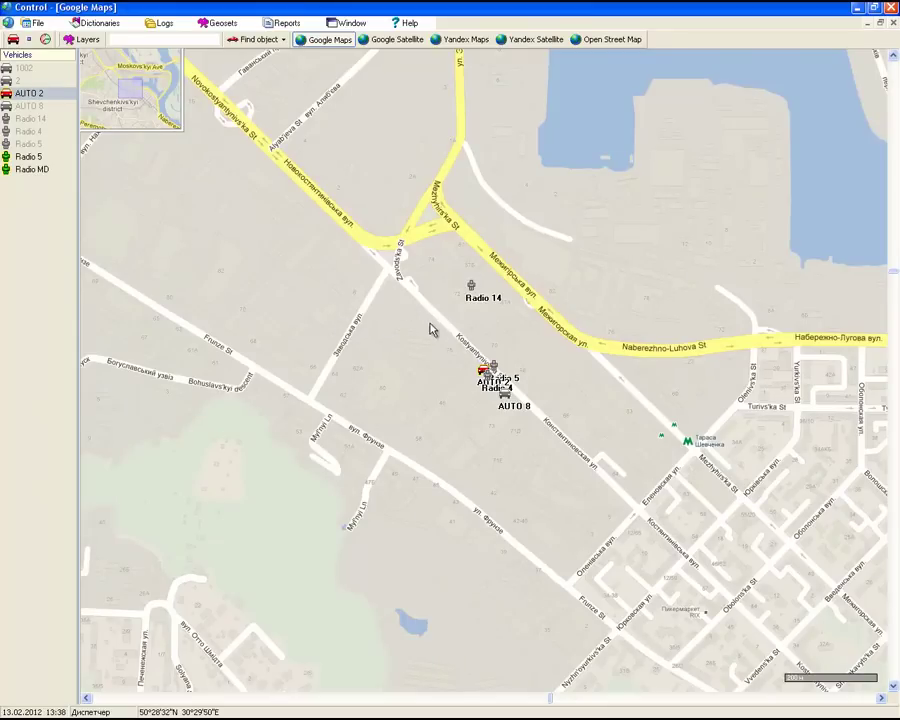
{"action": "right_click", "coordinate": [479, 356]}
{"action": "left_click", "coordinate": [514, 433]}
{"action": "left_click_drag", "start_coordinate": [667, 615], "coordinate": [519, 357]}
{"action": "right_click", "coordinate": [479, 390]}
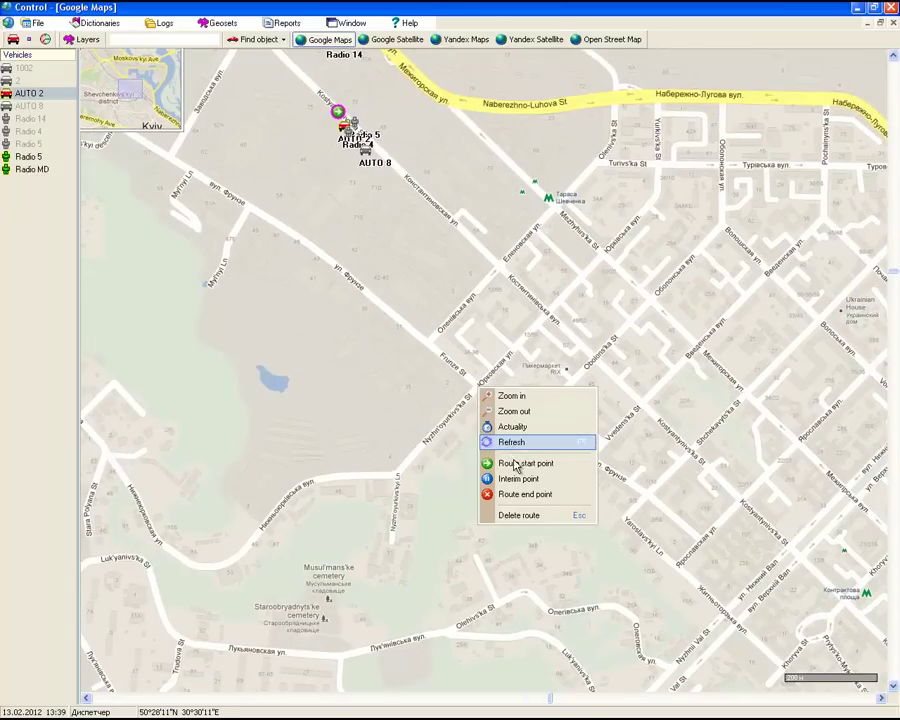
{"action": "left_click", "coordinate": [522, 496]}
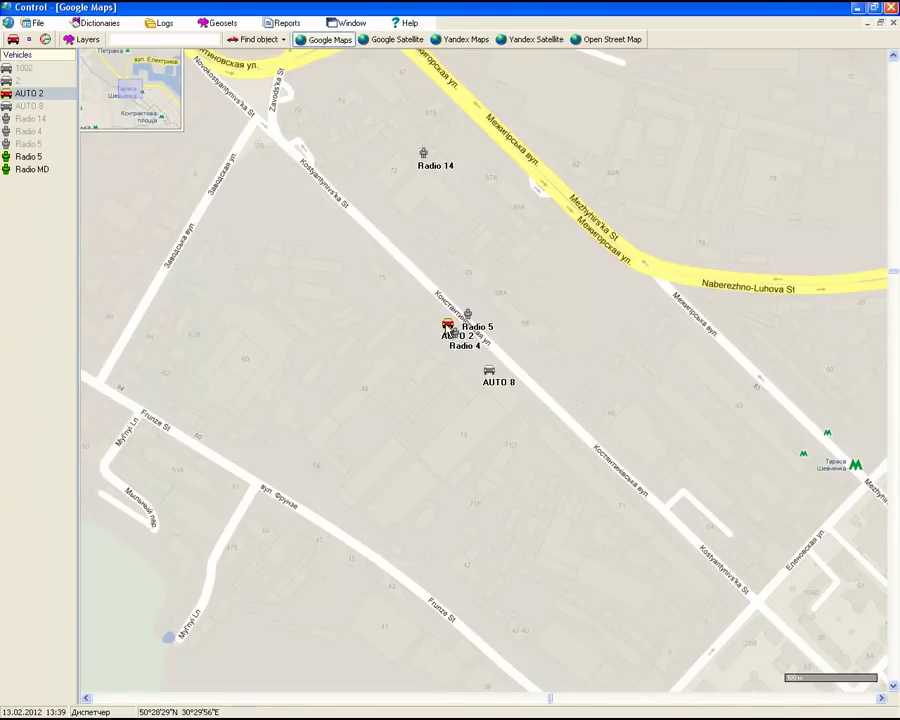
- Select the AUTO 2 vehicle marker on the map
{"action": "mouse_move", "coordinate": [446, 330]}
{"action": "left_click", "coordinate": [446, 328]}
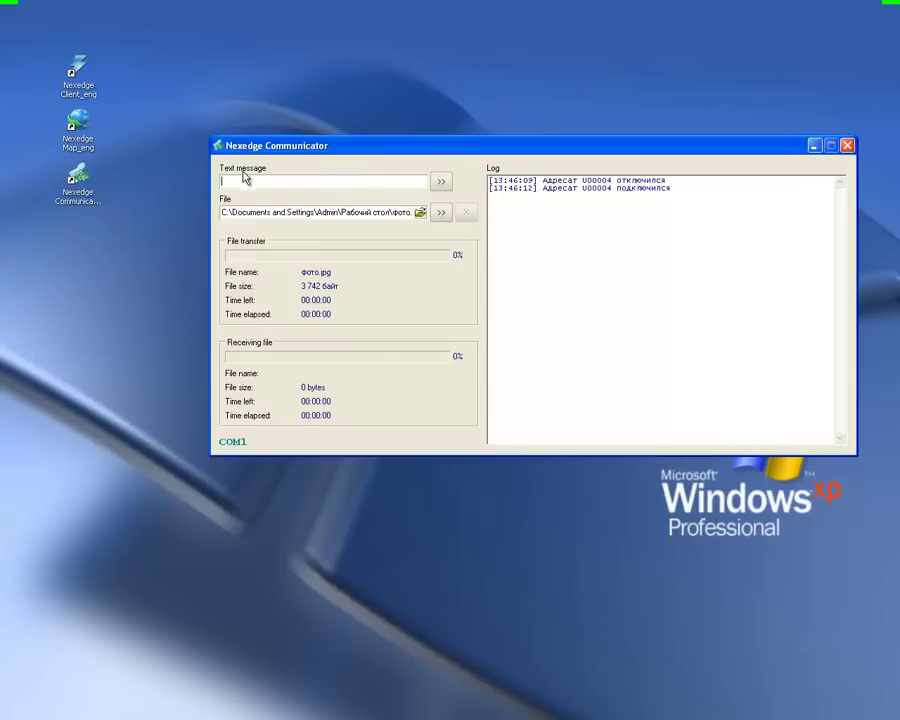
- Switch to Nexedge Communicator and send the file фото.jpg
{"action": "left_click", "coordinate": [440, 215]}
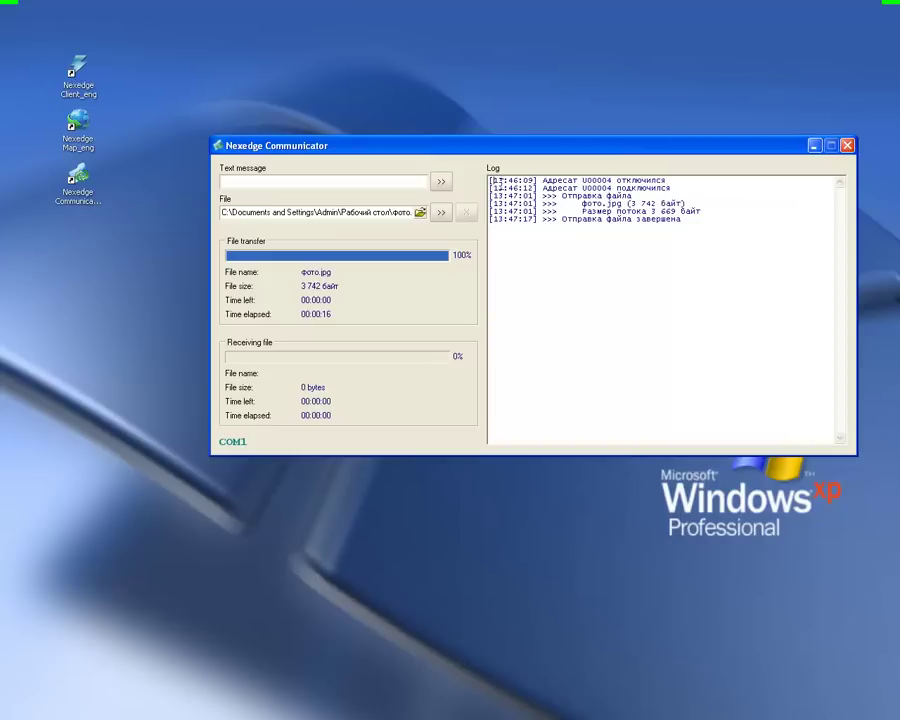
- Review the file transfer log in Nexedge Communicator and view the received image foto.jpg
{"action": "left_click_drag", "start_coordinate": [494, 180], "coordinate": [697, 243]}
{"action": "left_click", "coordinate": [660, 208]}
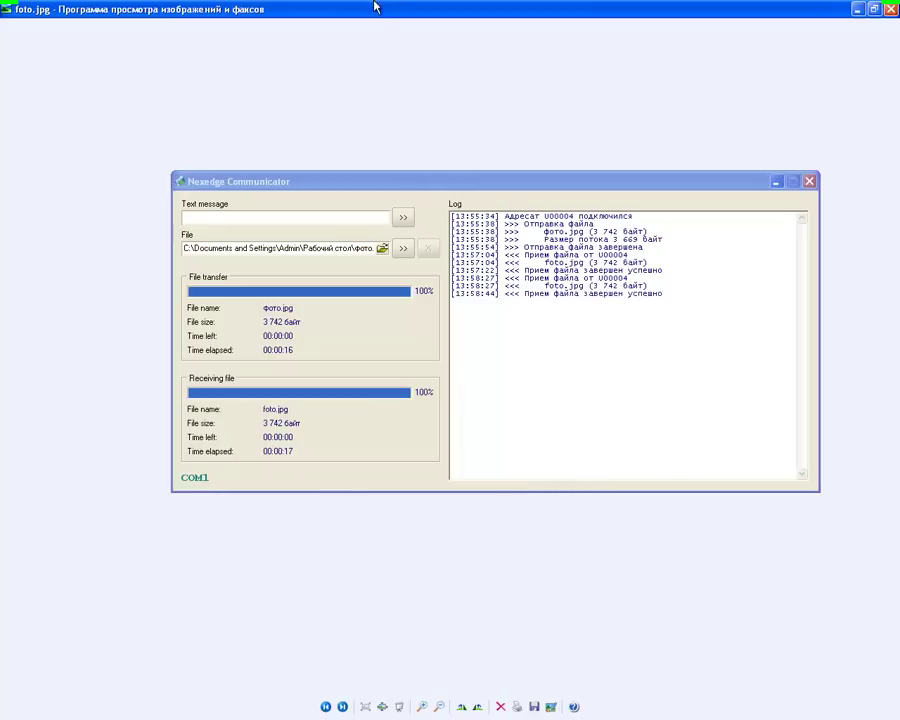
{"action": "left_click", "coordinate": [377, 9]}
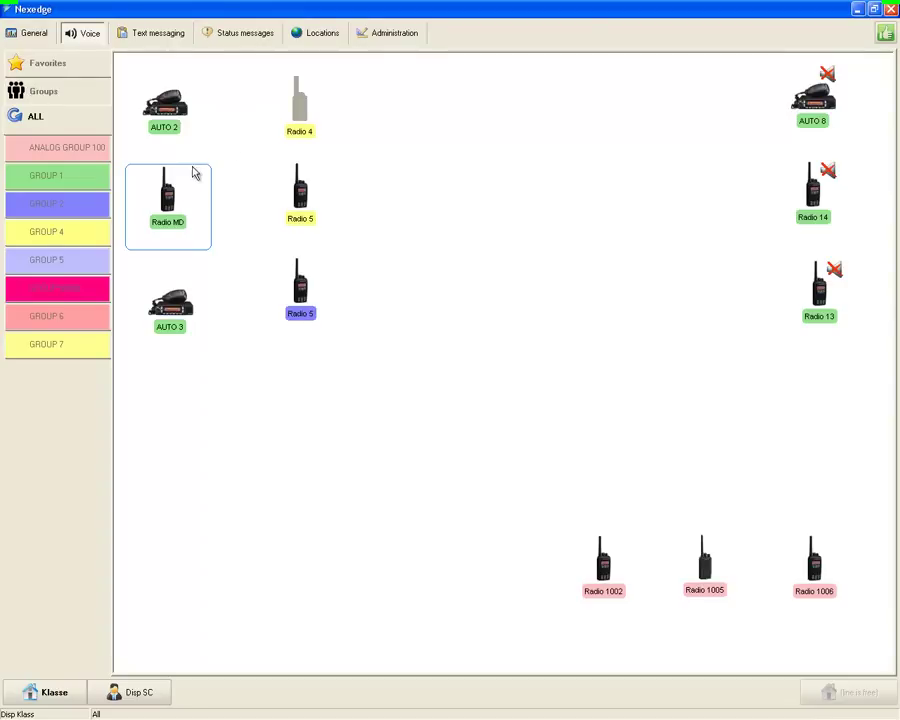
- Check Radio MD's details in the Nexedge client, and list GROUP 1's transceivers before showing all of them again
{"action": "mouse_move", "coordinate": [176, 194]}
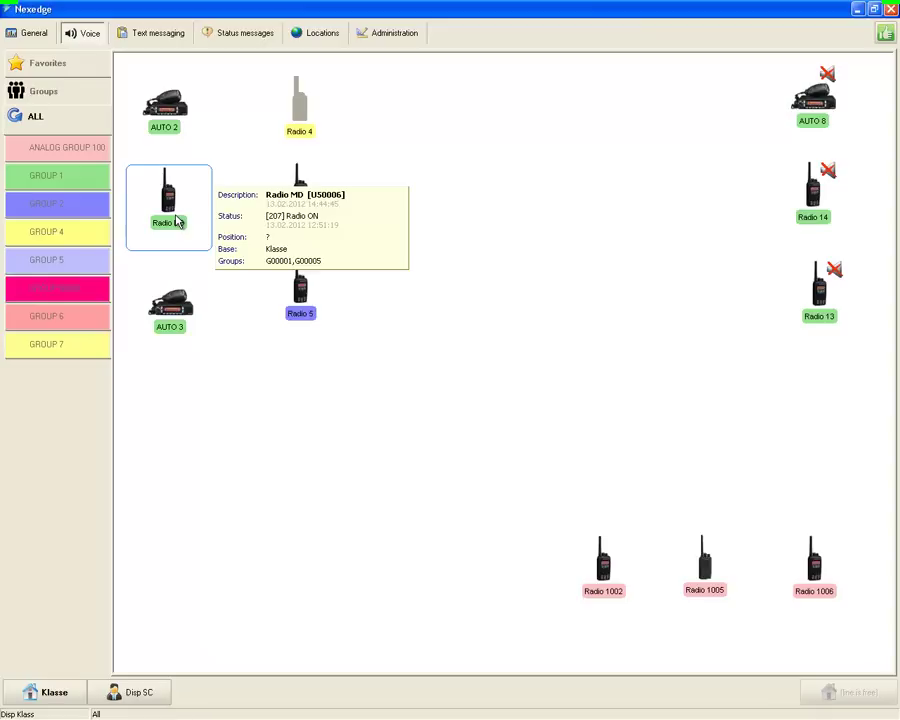
{"action": "left_click", "coordinate": [176, 221]}
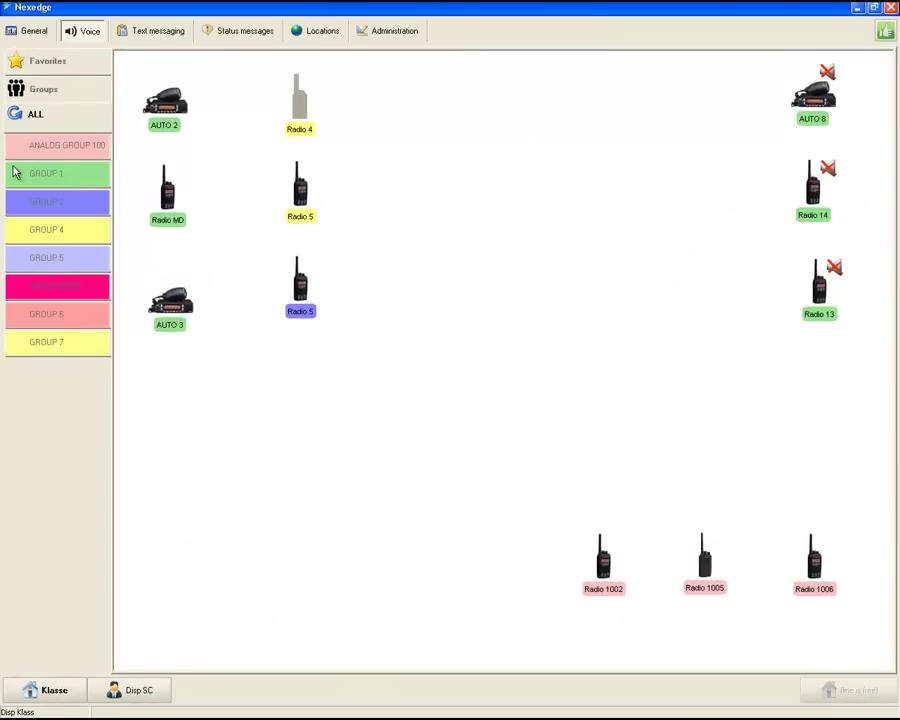
{"action": "left_click", "coordinate": [88, 178]}
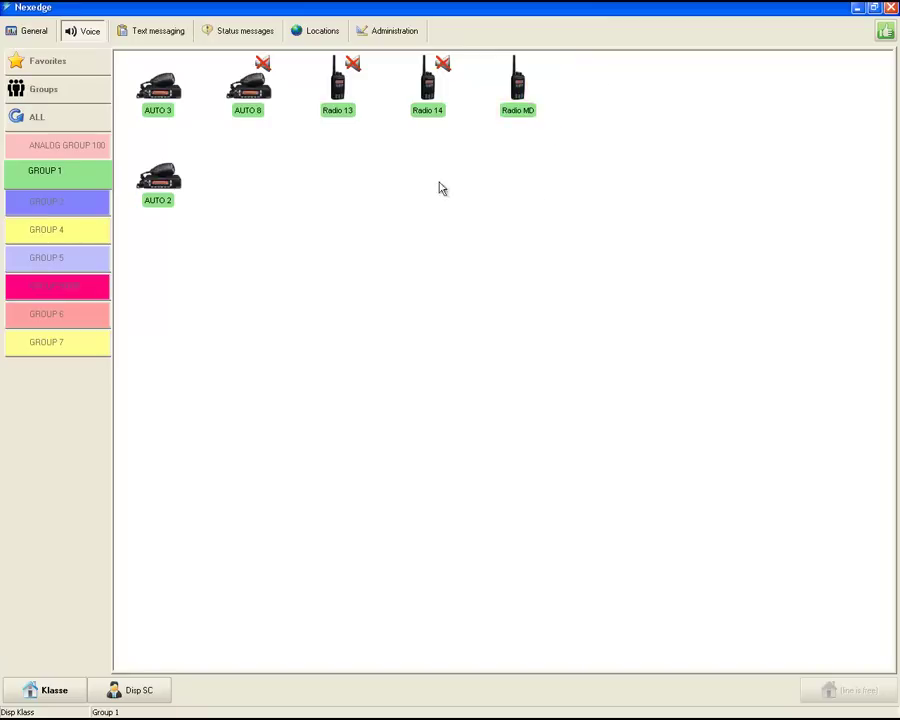
{"action": "left_click", "coordinate": [55, 119]}
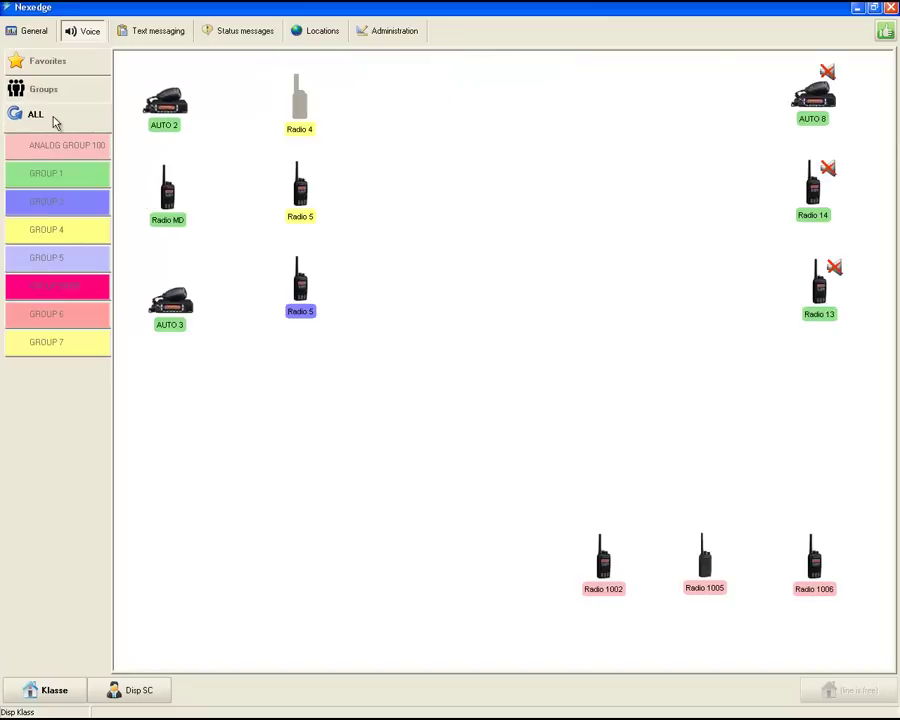
{"action": "left_click", "coordinate": [56, 120]}
- Inspect the emergency status of Radio MD and cancel its alarm
{"action": "mouse_move", "coordinate": [133, 192]}
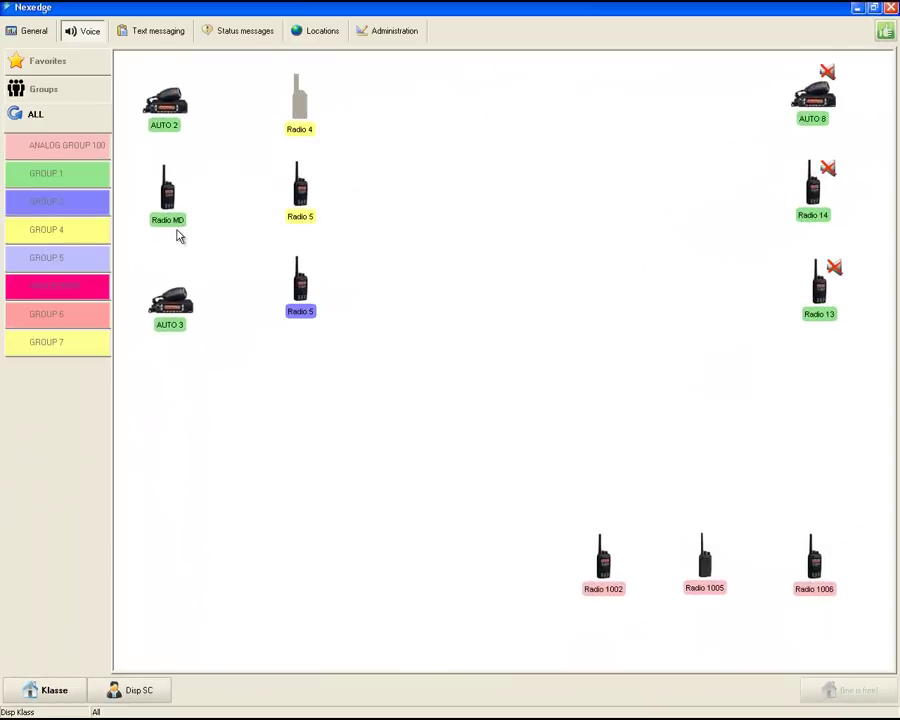
{"action": "mouse_move", "coordinate": [178, 235]}
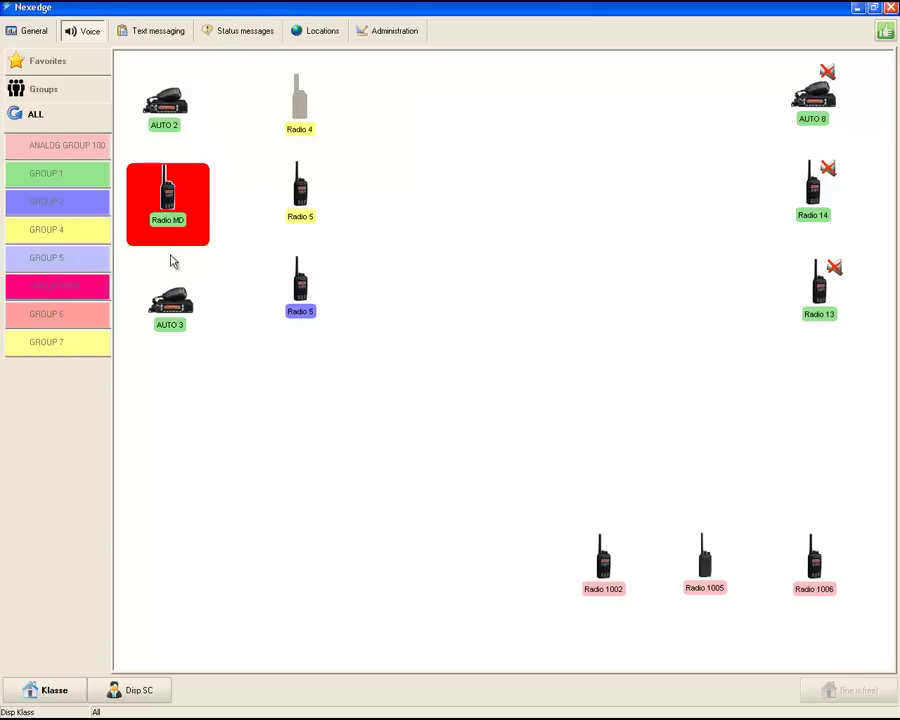
{"action": "mouse_move", "coordinate": [207, 249]}
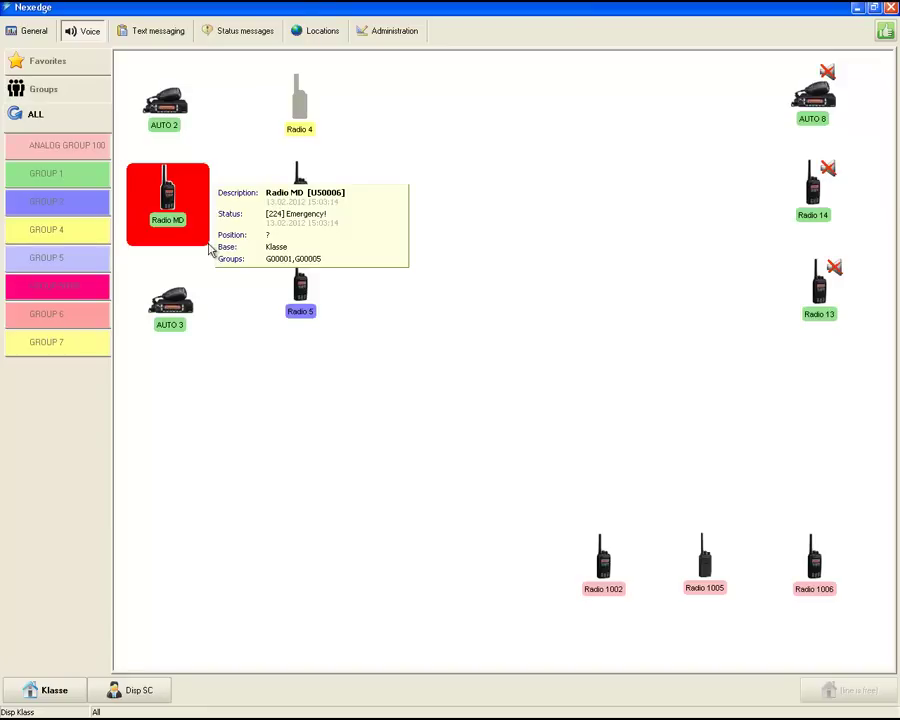
{"action": "right_click", "coordinate": [202, 233]}
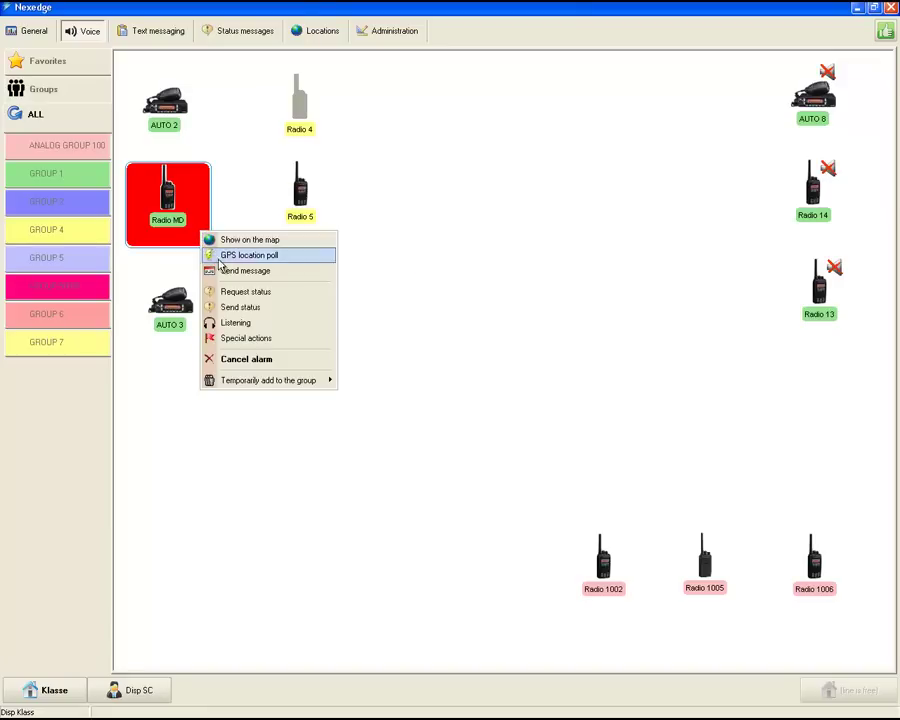
{"action": "left_click", "coordinate": [248, 361]}
{"action": "left_click", "coordinate": [408, 382]}
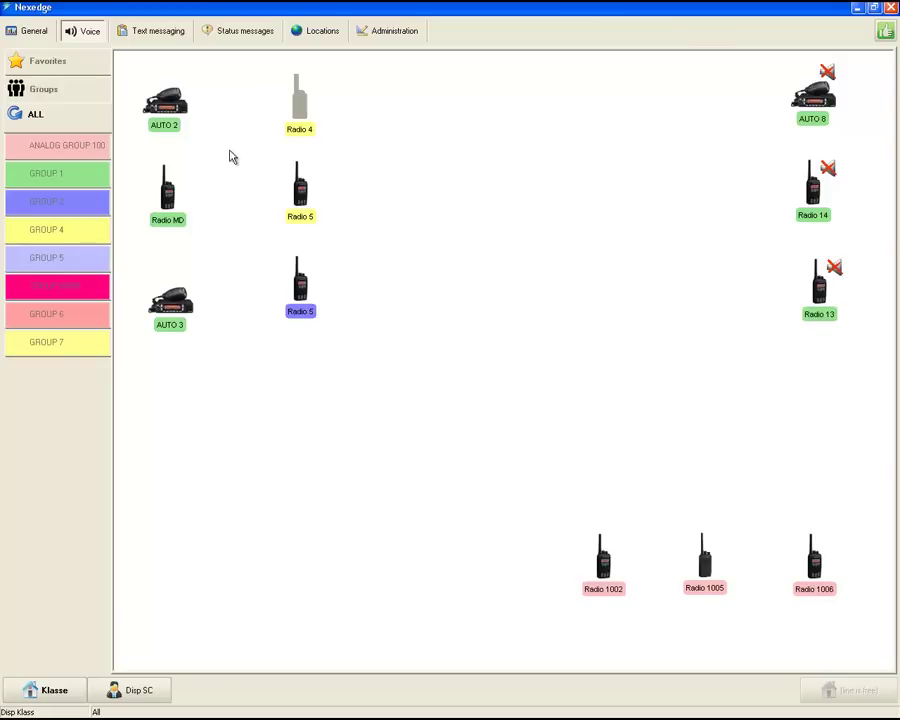
- Show AUTO 2's position on the browser map and return to the Nexedge client
{"action": "left_click", "coordinate": [164, 118]}
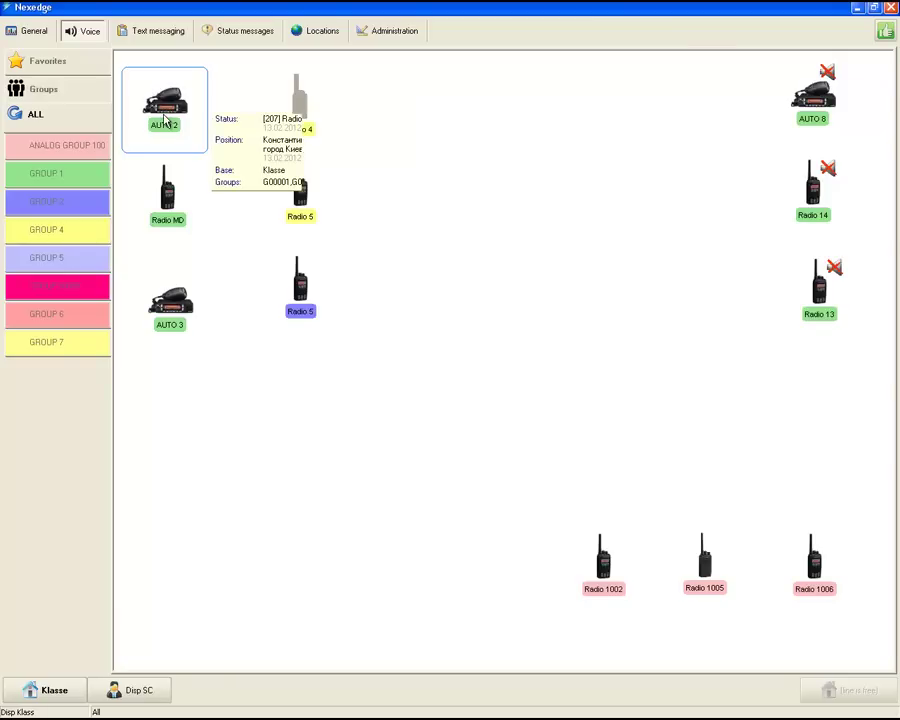
{"action": "right_click", "coordinate": [164, 118]}
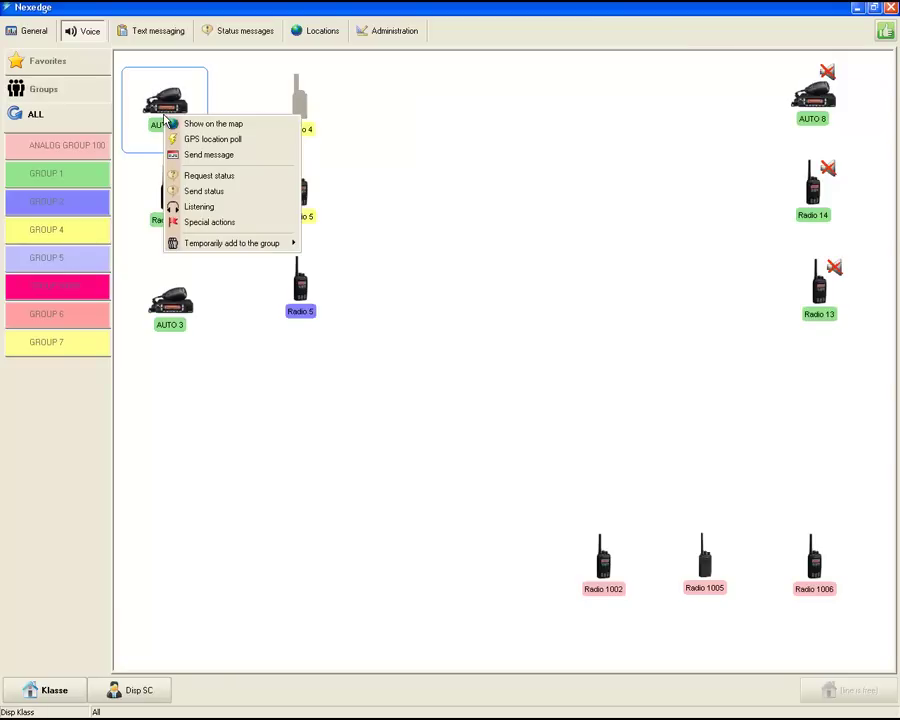
{"action": "left_click", "coordinate": [210, 124]}
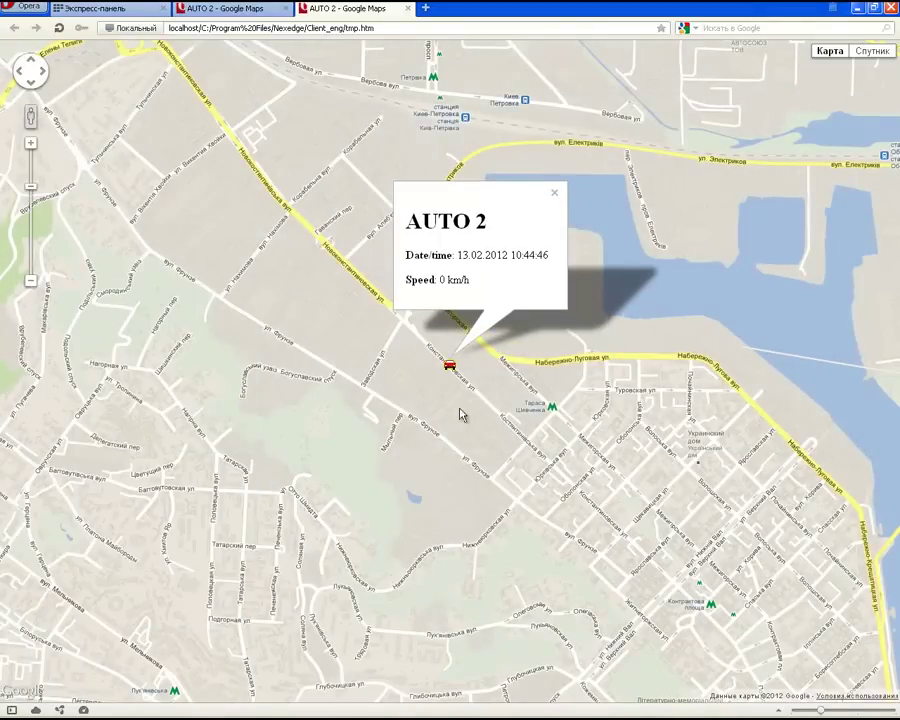
{"action": "left_click", "coordinate": [857, 8]}
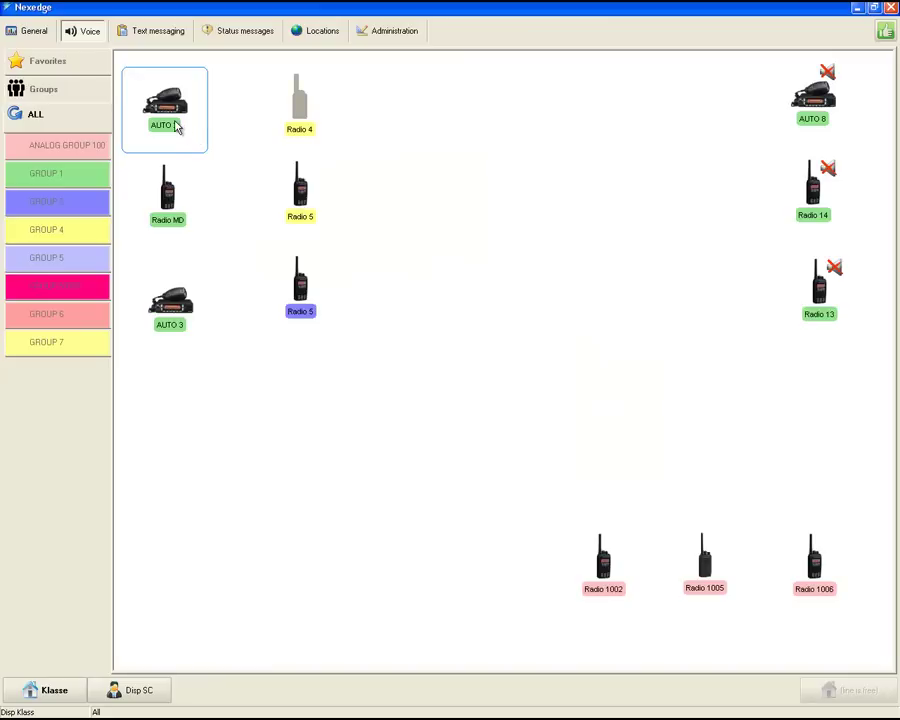
- Request a single GPS location poll from AUTO 2
{"action": "right_click", "coordinate": [175, 125]}
{"action": "left_click", "coordinate": [215, 146]}
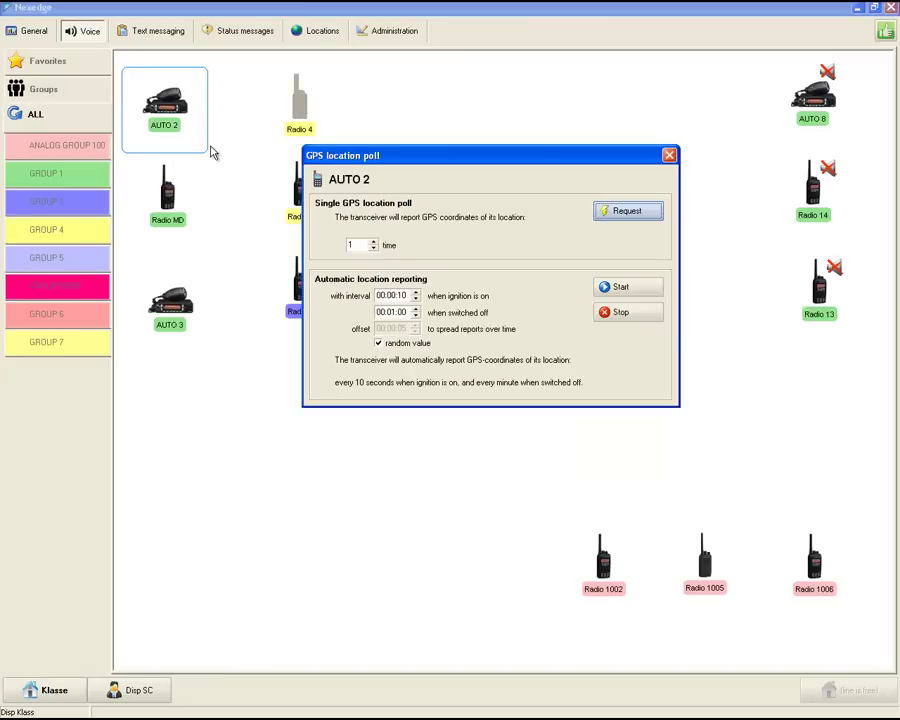
{"action": "left_click", "coordinate": [374, 242]}
{"action": "left_click", "coordinate": [374, 248]}
{"action": "left_click", "coordinate": [374, 248]}
{"action": "left_click", "coordinate": [613, 215]}
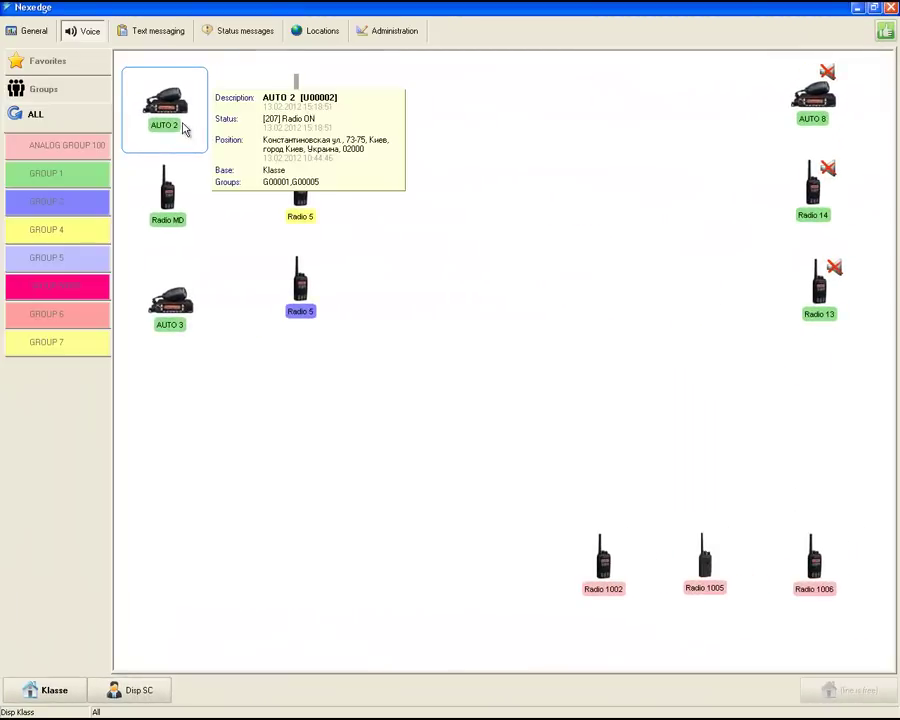
- Send the predefined short message "Call me" to AUTO 2, and close the incoming text message from Radio MD
{"action": "right_click", "coordinate": [184, 128]}
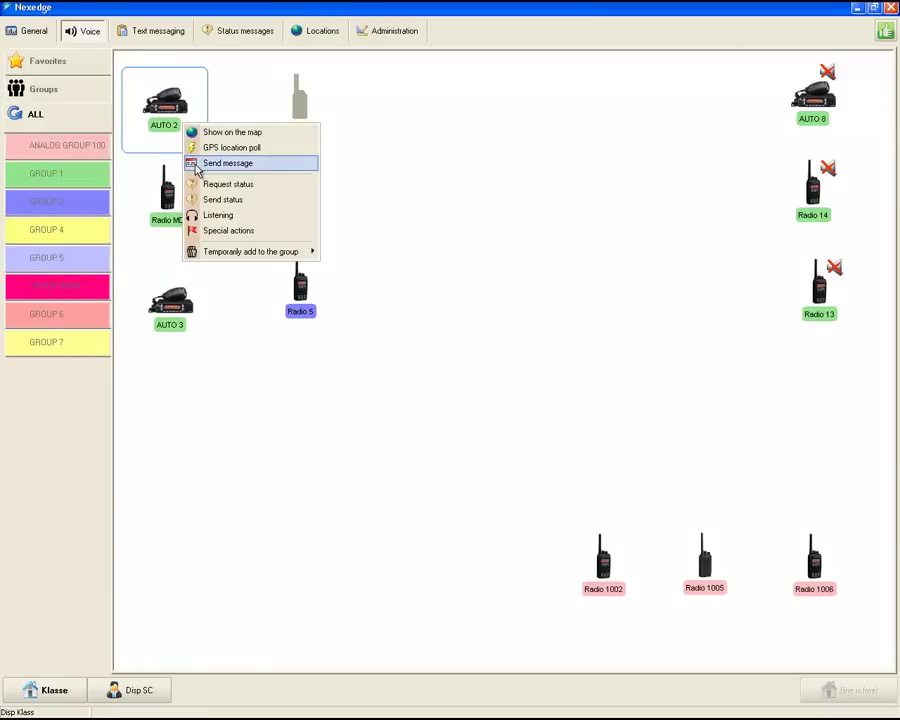
{"action": "left_click", "coordinate": [197, 165]}
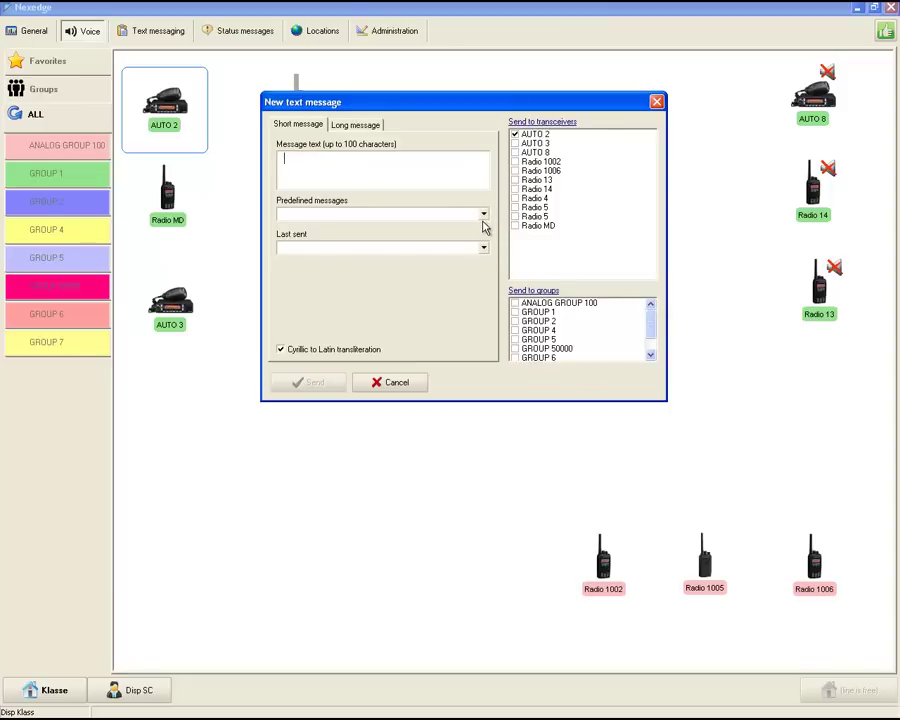
{"action": "left_click", "coordinate": [279, 348]}
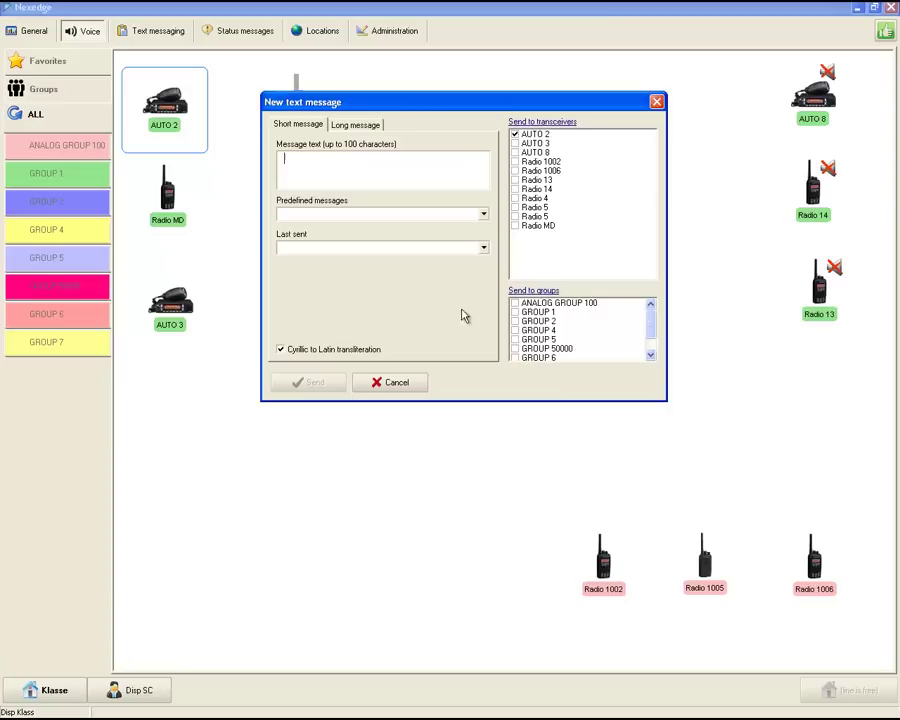
{"action": "left_click", "coordinate": [484, 216]}
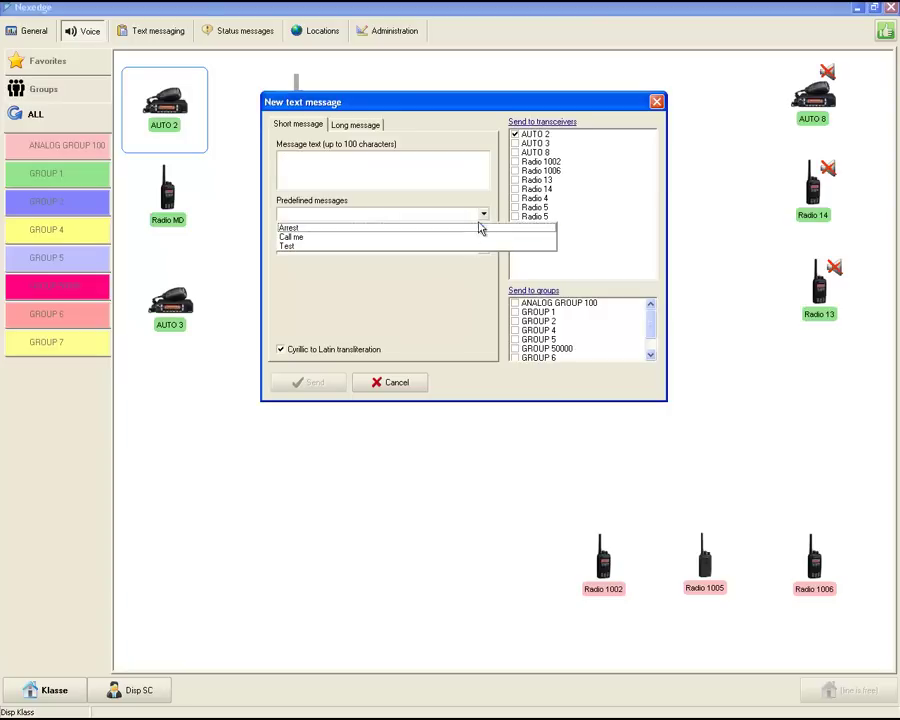
{"action": "left_click", "coordinate": [457, 238]}
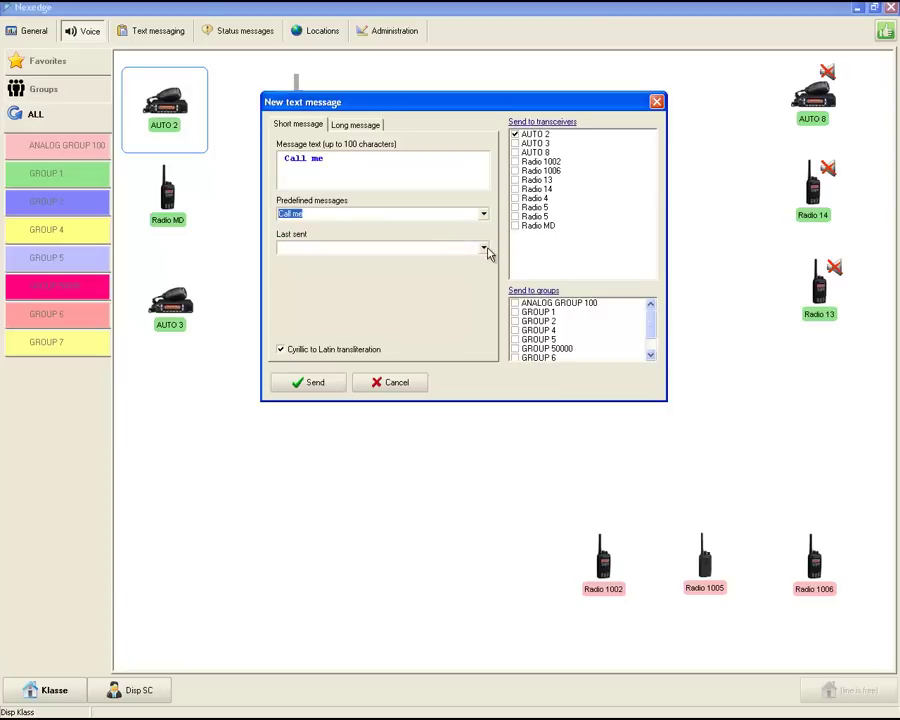
{"action": "left_click", "coordinate": [484, 249]}
{"action": "left_click", "coordinate": [485, 251]}
{"action": "left_click", "coordinate": [483, 215]}
{"action": "left_click", "coordinate": [484, 218]}
{"action": "left_click", "coordinate": [313, 382]}
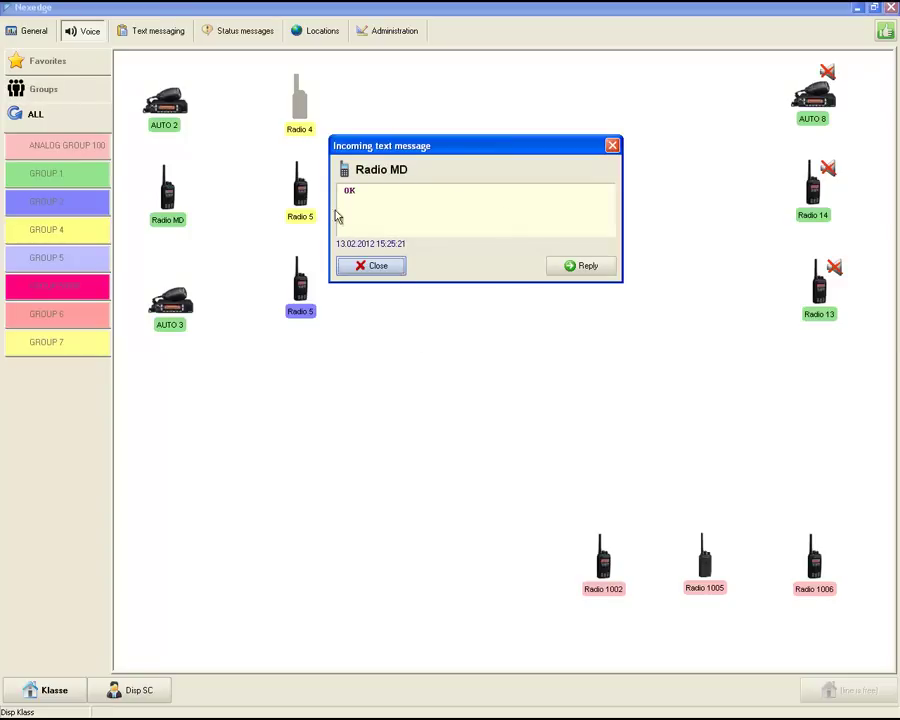
{"action": "left_click", "coordinate": [612, 145]}
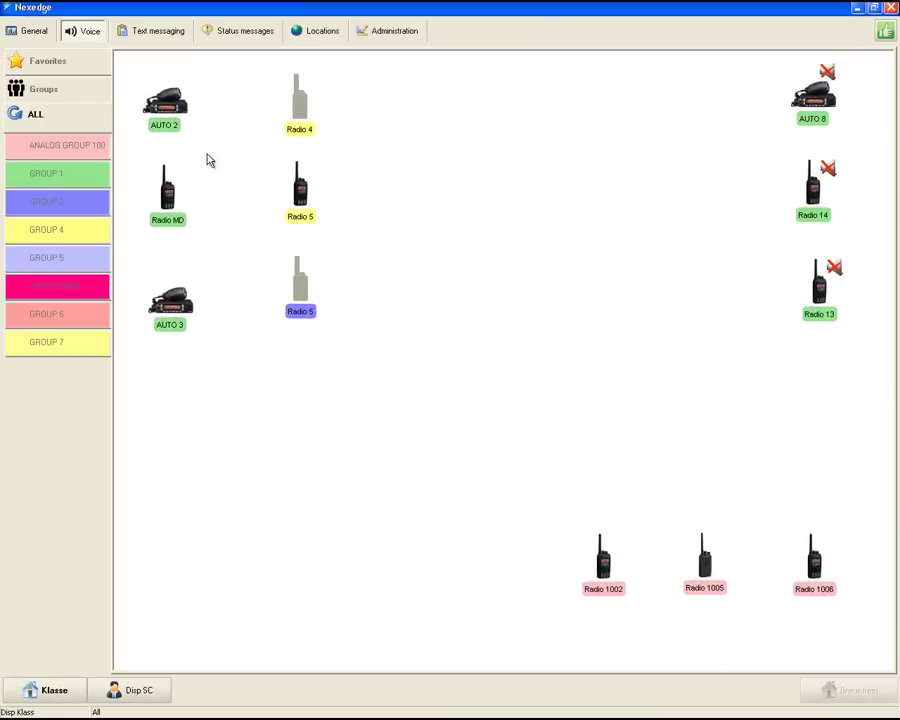
- Request the status of AUTO 2, and select the blue-labelled Radio 5 highlighted in magenta
{"action": "right_click", "coordinate": [166, 121]}
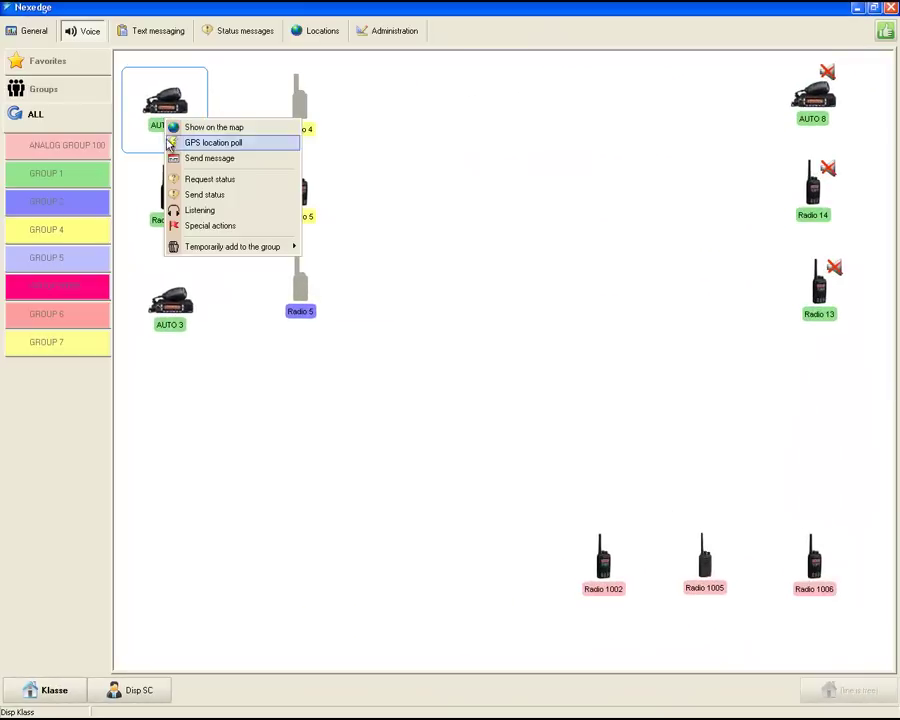
{"action": "left_click", "coordinate": [207, 180]}
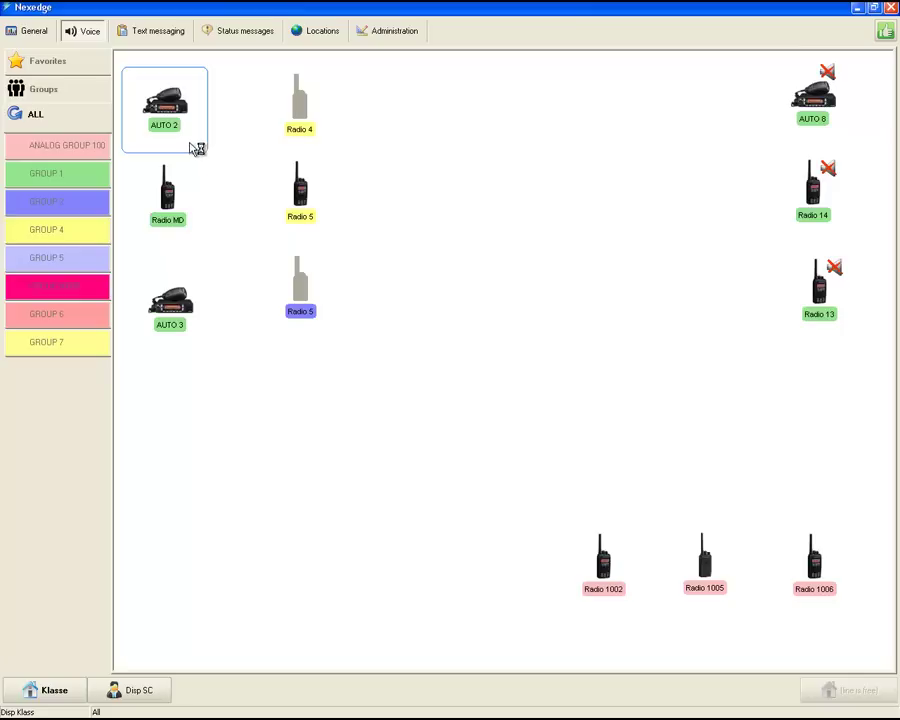
{"action": "mouse_move", "coordinate": [193, 141]}
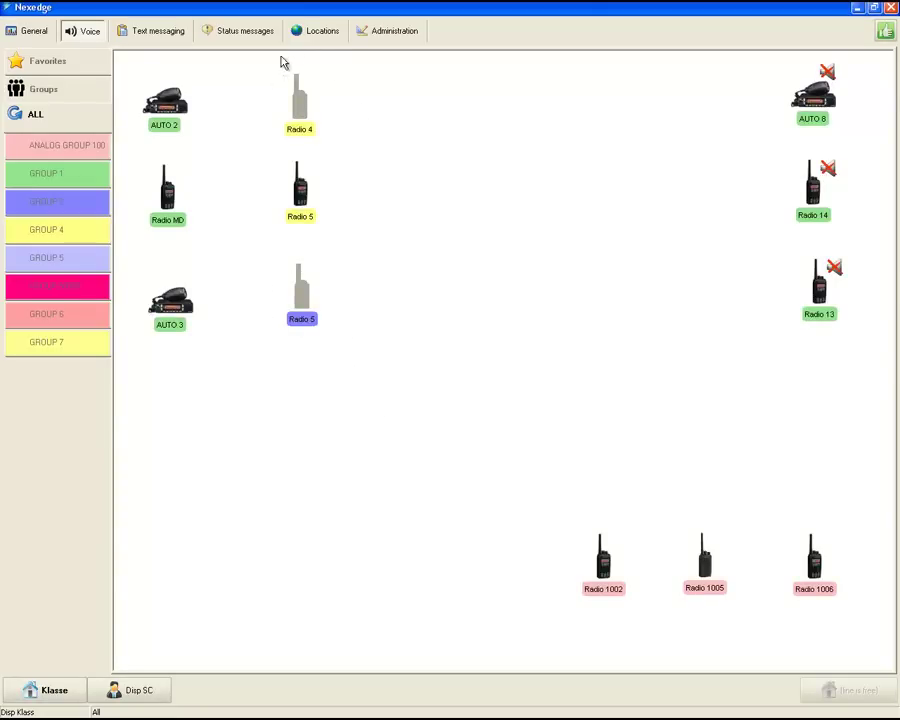
{"action": "mouse_move", "coordinate": [311, 310]}
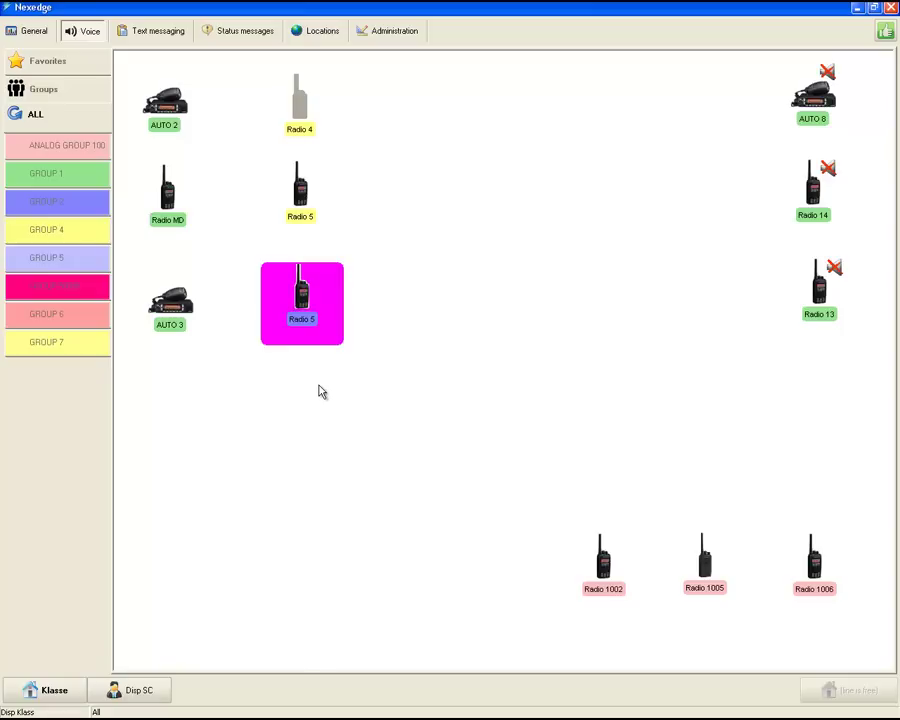
{"action": "left_click", "coordinate": [318, 334]}
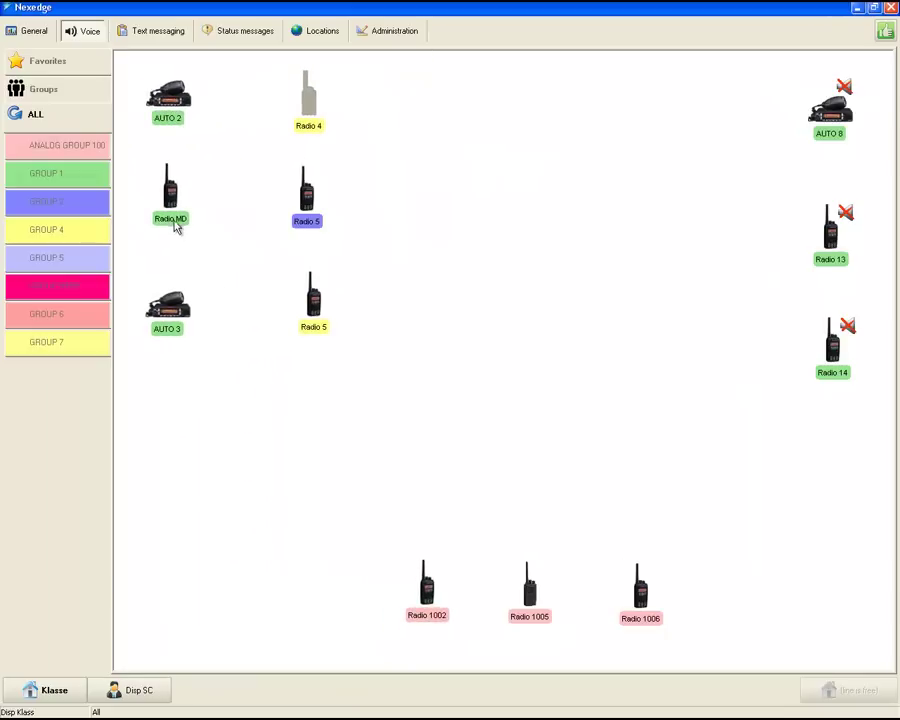
- Send the status "[12] Where are you?" to Radio MD and clear its selection
{"action": "left_click", "coordinate": [176, 224]}
{"action": "right_click", "coordinate": [177, 223]}
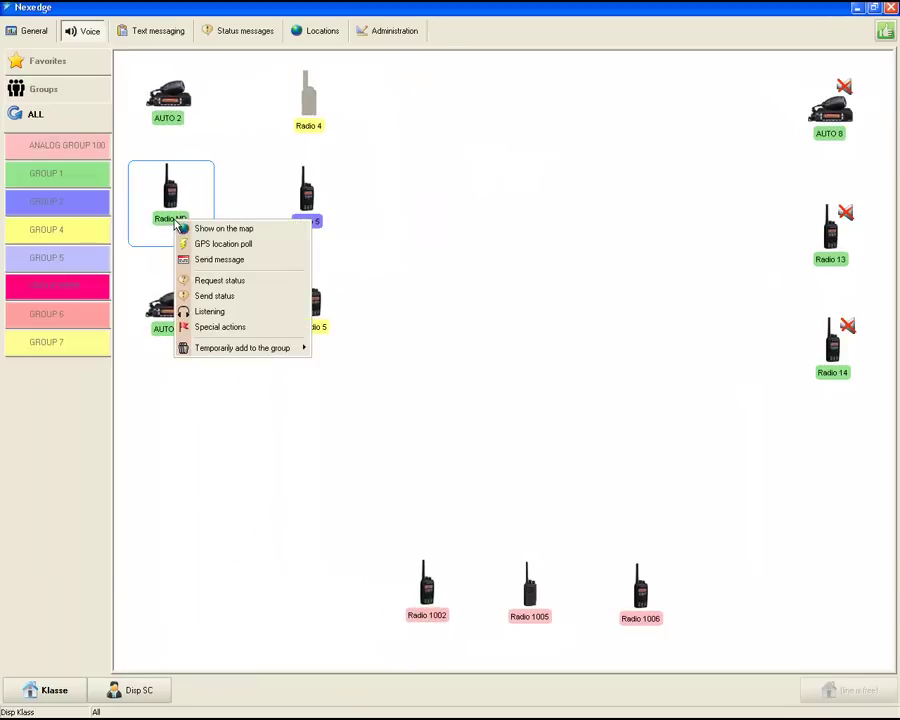
{"action": "left_click", "coordinate": [230, 298]}
{"action": "left_click", "coordinate": [535, 167]}
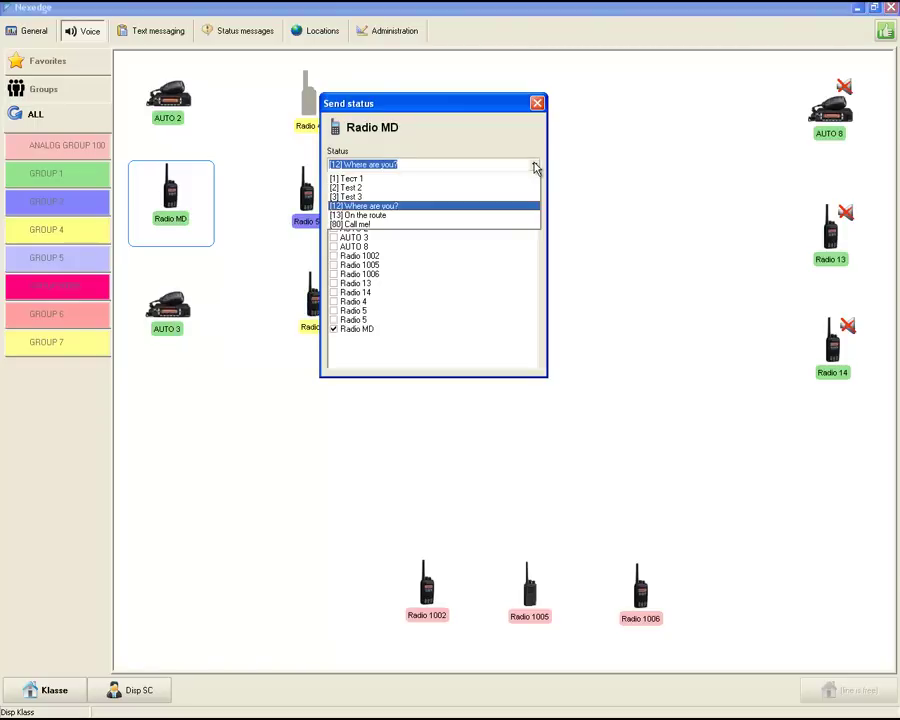
{"action": "left_click", "coordinate": [396, 204]}
{"action": "left_click", "coordinate": [366, 191]}
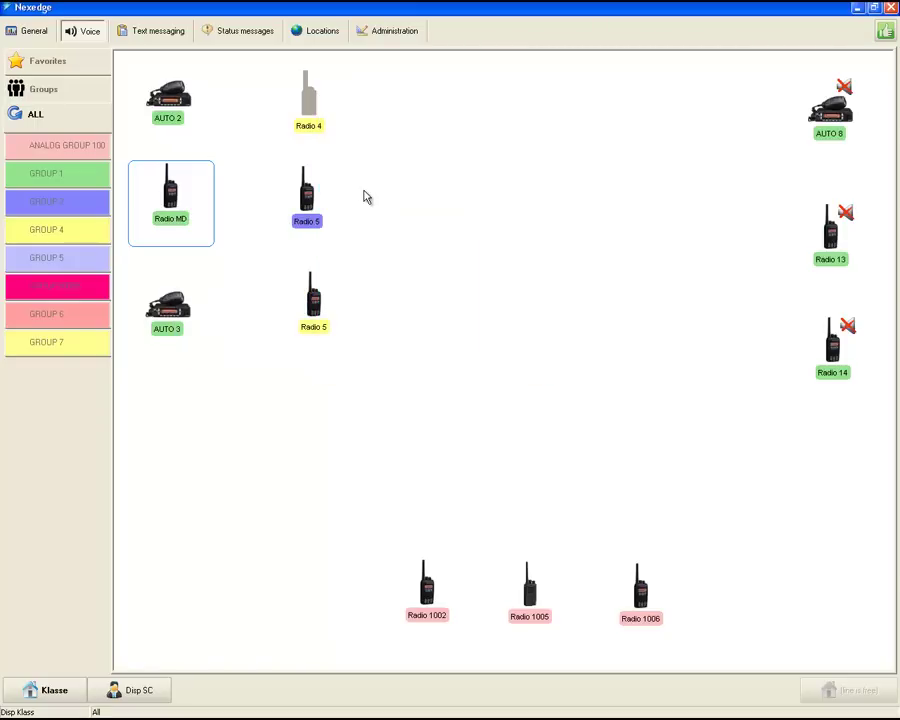
{"action": "left_click", "coordinate": [250, 263]}
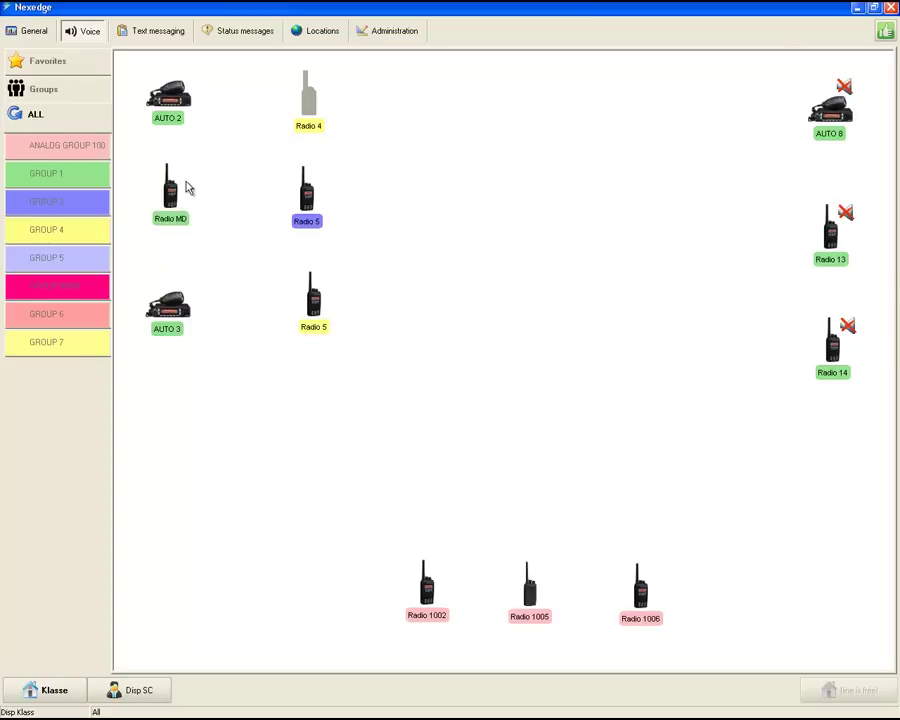
- Start a hidden listening session on Radio MD with a duration of 10 seconds
{"action": "mouse_move", "coordinate": [187, 187]}
{"action": "right_click", "coordinate": [175, 214]}
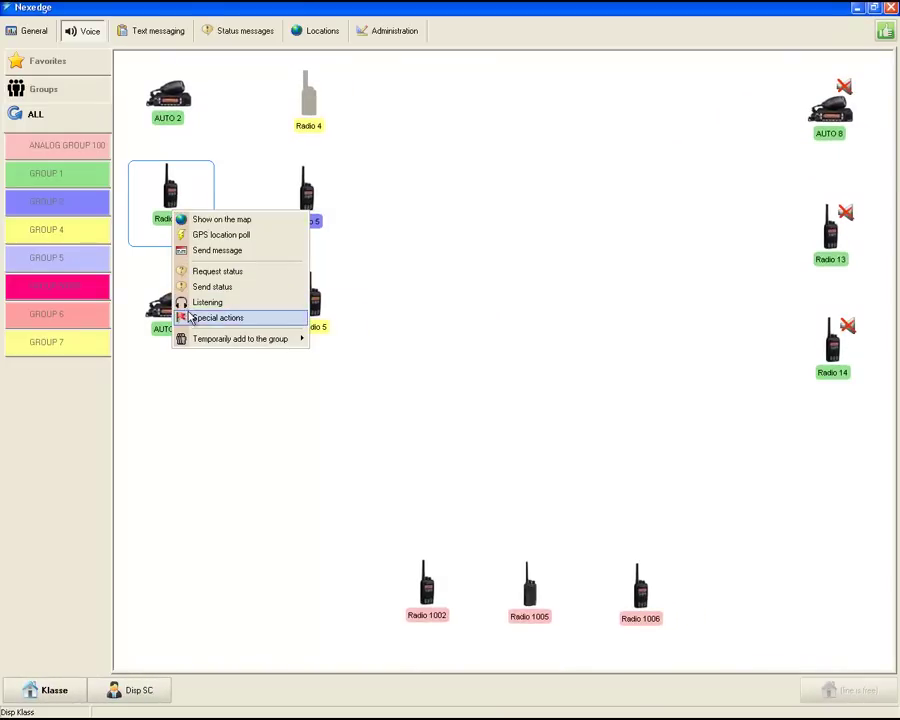
{"action": "left_click", "coordinate": [245, 309]}
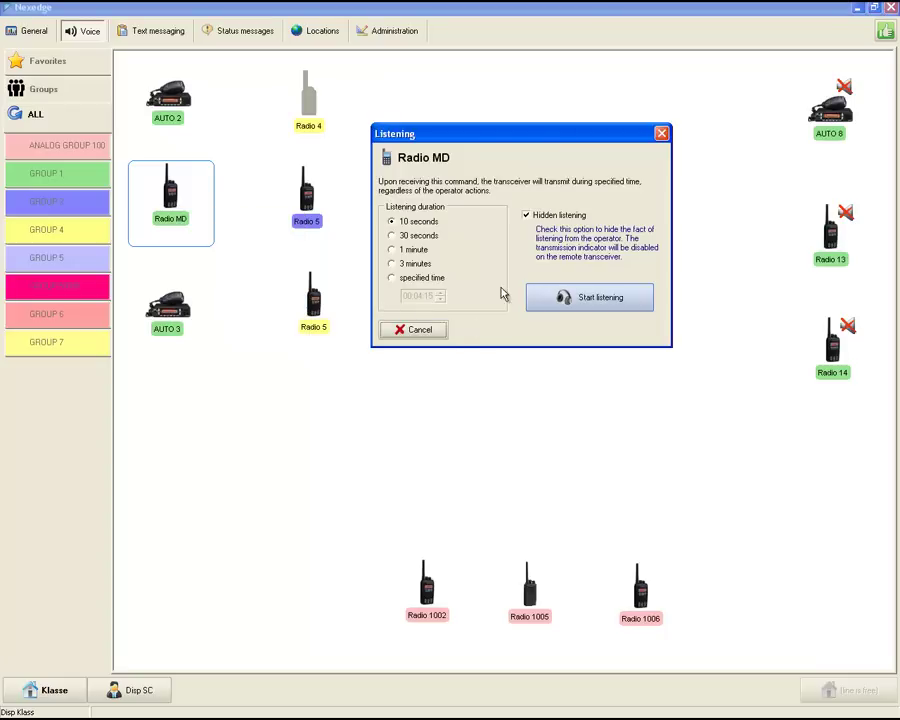
{"action": "left_click", "coordinate": [391, 278]}
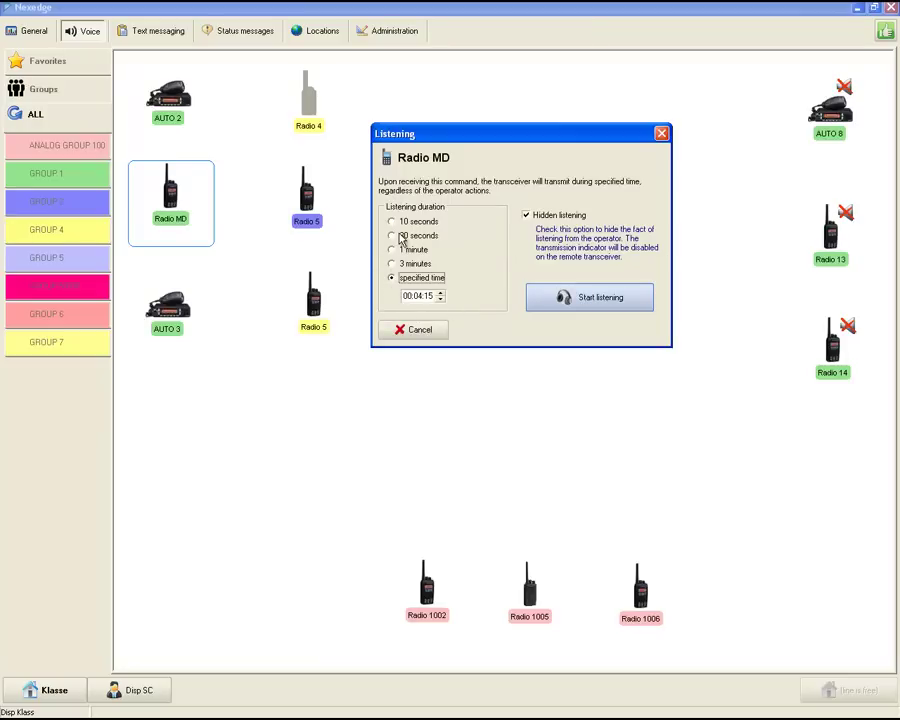
{"action": "left_click", "coordinate": [392, 221]}
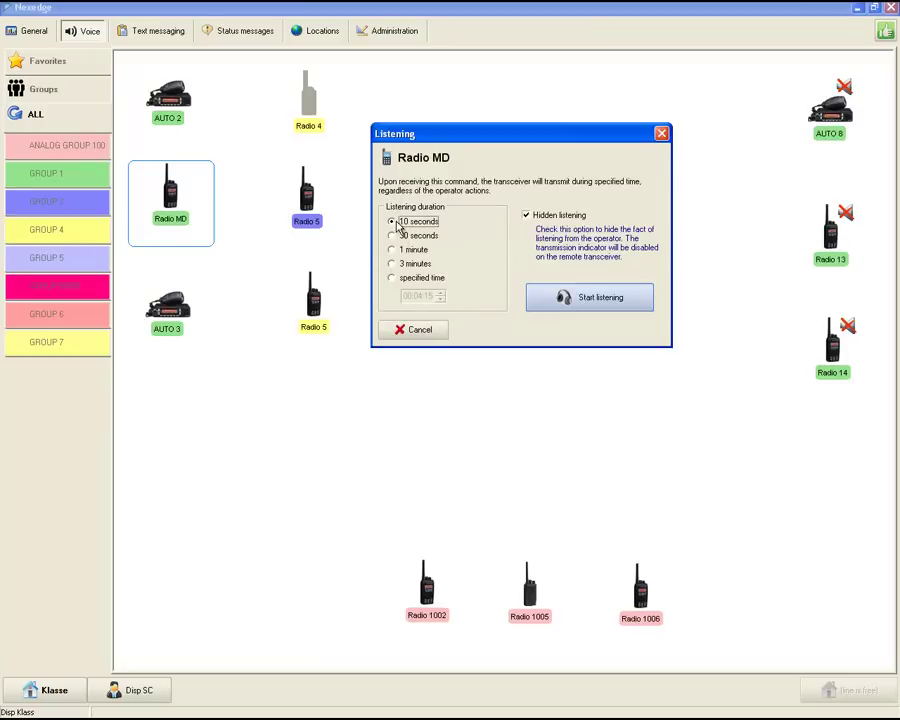
{"action": "left_click", "coordinate": [560, 298]}
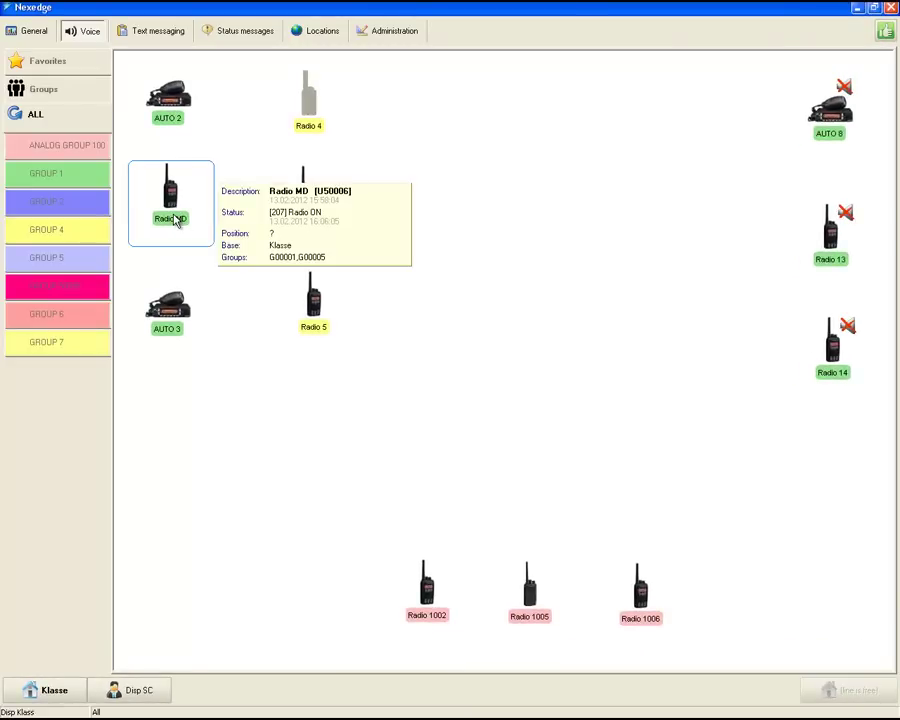
- Stun Radio MD through its special actions to block its reception and transmission
{"action": "right_click", "coordinate": [176, 218]}
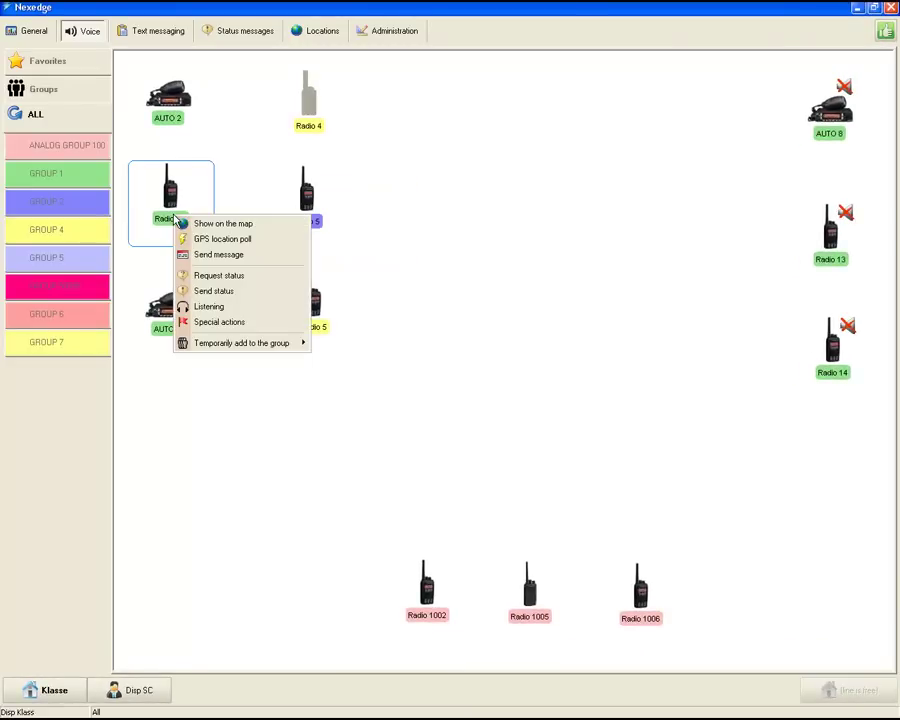
{"action": "left_click", "coordinate": [199, 327]}
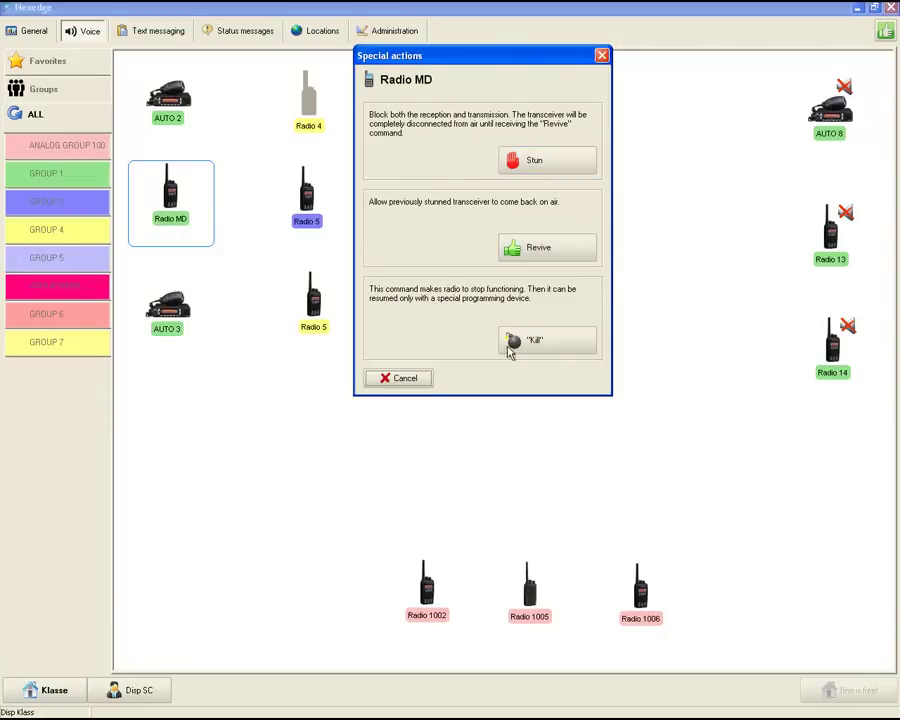
{"action": "left_click", "coordinate": [527, 164]}
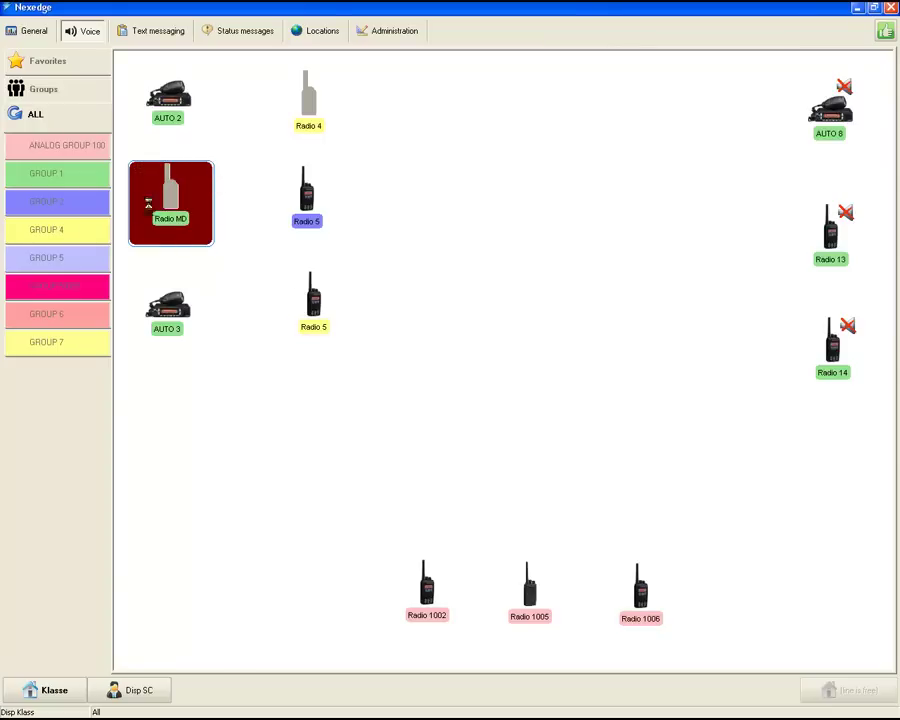
- Revive the stunned Radio MD through its special actions
{"action": "mouse_move", "coordinate": [189, 236]}
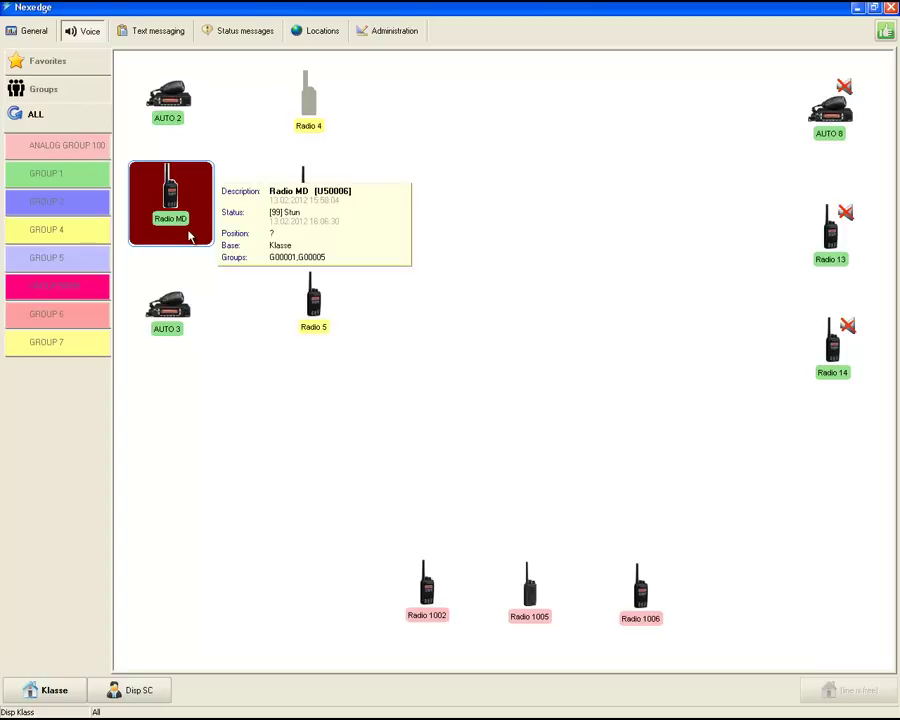
{"action": "right_click", "coordinate": [189, 236]}
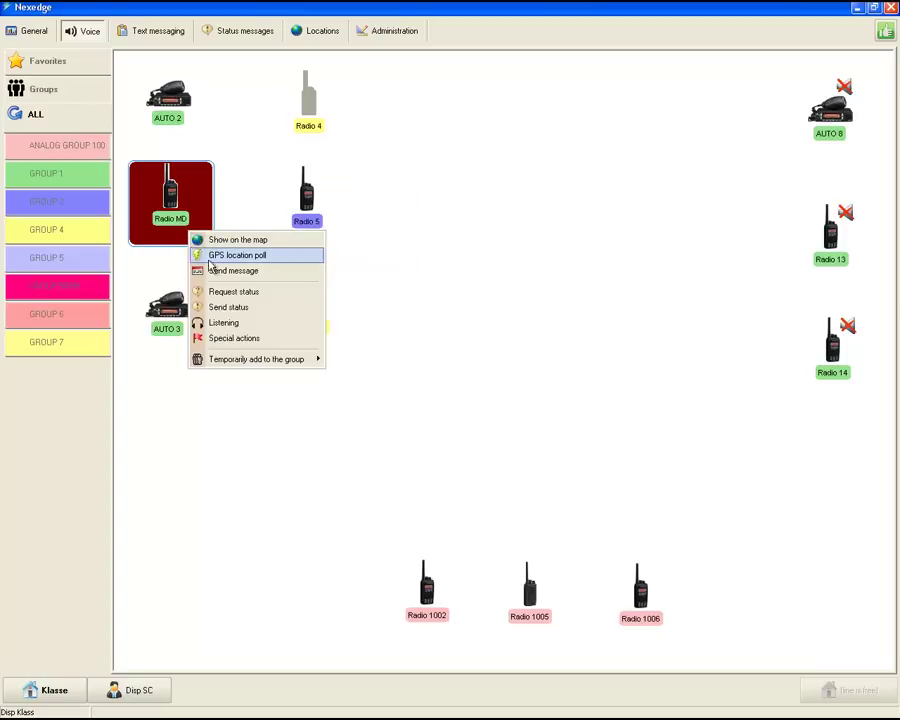
{"action": "left_click", "coordinate": [222, 337]}
{"action": "left_click", "coordinate": [510, 249]}
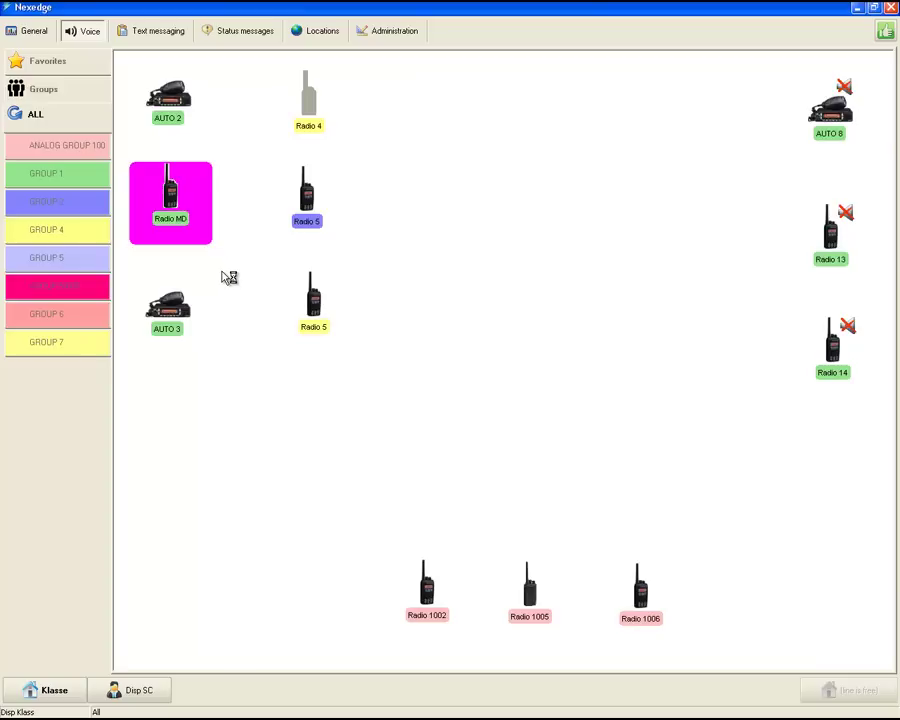
- View the favorite stations, and return to the view of all stations
{"action": "mouse_move", "coordinate": [203, 246]}
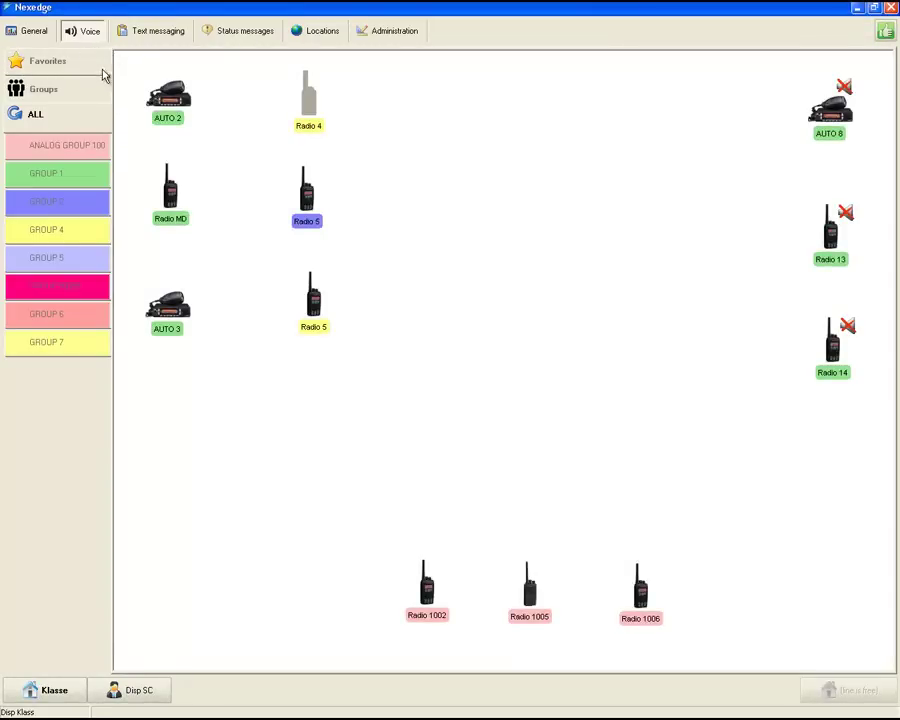
{"action": "left_click", "coordinate": [70, 60]}
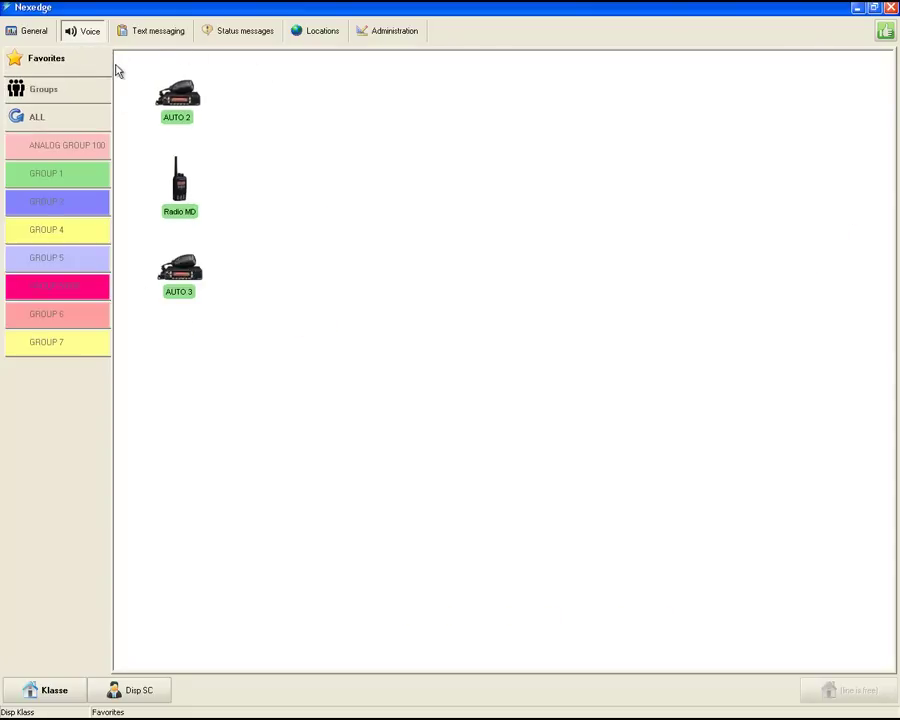
{"action": "left_click", "coordinate": [67, 116]}
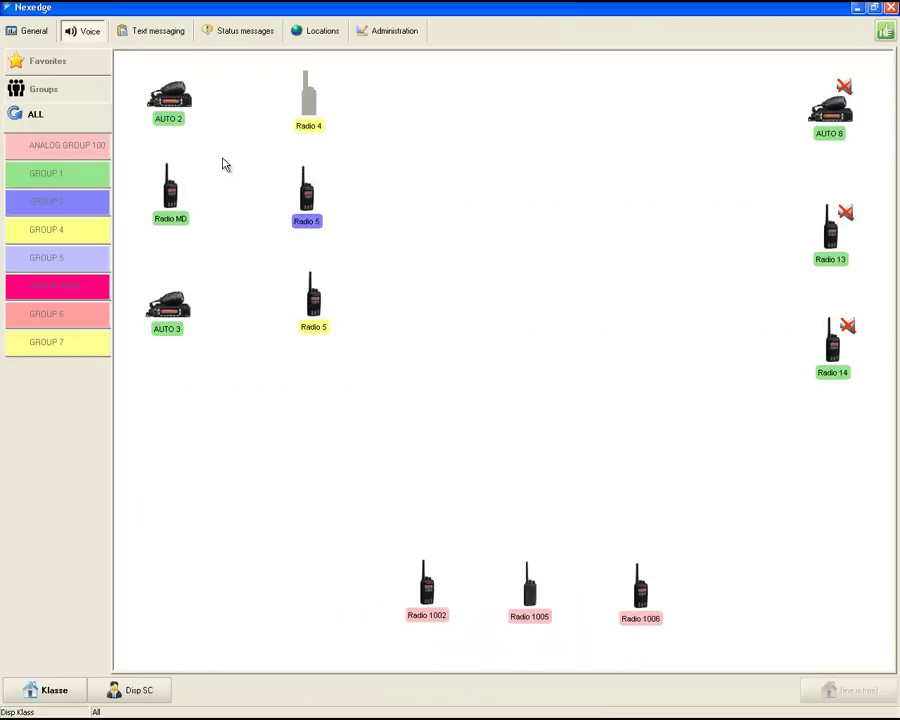
- Temporarily add AUTO 2, Radio MD and the blue-labelled Radio 5 to GROUP 50000, leaving group changes by operators allowed
{"action": "left_click", "coordinate": [168, 97]}
{"action": "left_click", "coordinate": [183, 208], "text": "ctrl"}
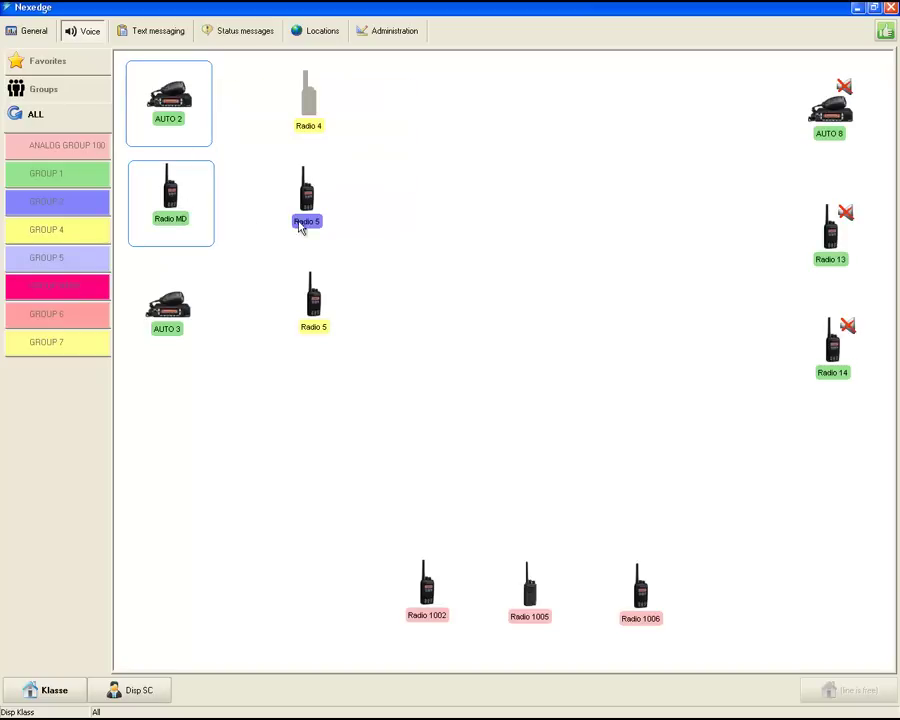
{"action": "left_click", "coordinate": [309, 221], "text": "ctrl"}
{"action": "right_click", "coordinate": [309, 219]}
{"action": "mouse_move", "coordinate": [391, 373]}
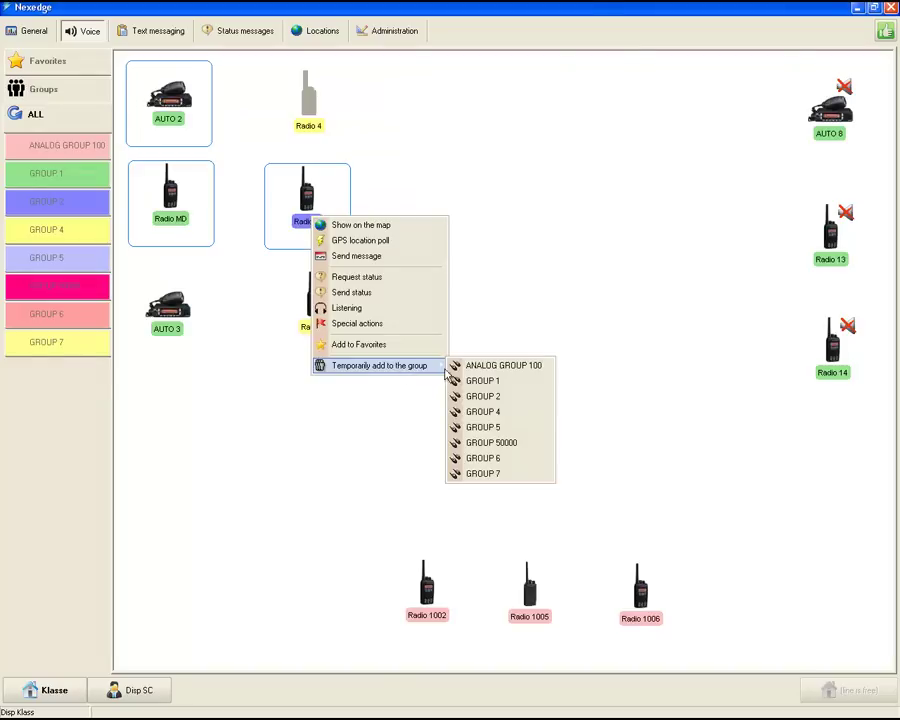
{"action": "left_click", "coordinate": [514, 443]}
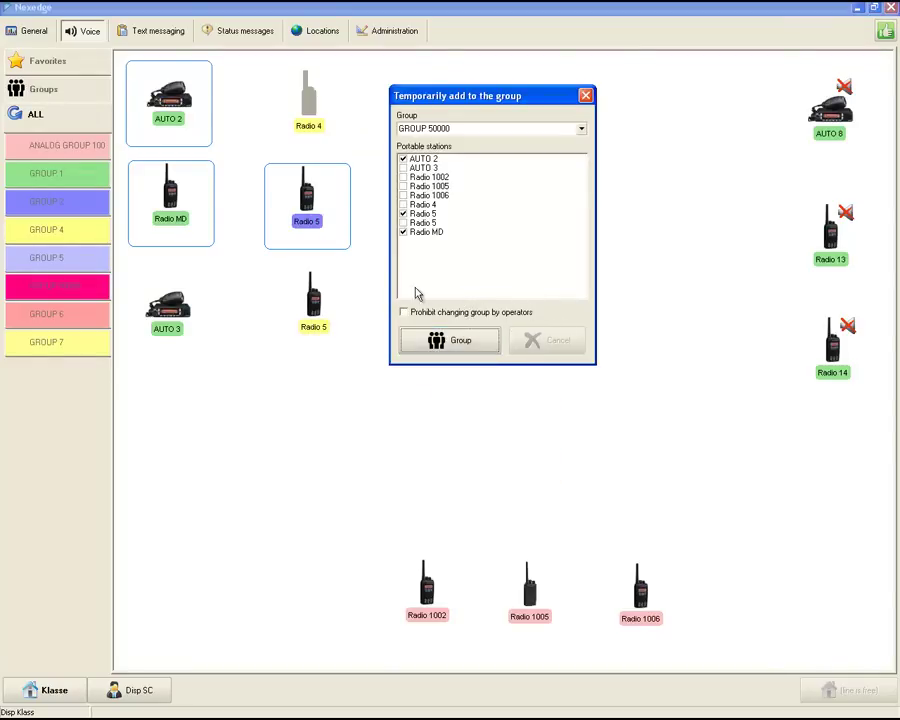
{"action": "left_click", "coordinate": [447, 343]}
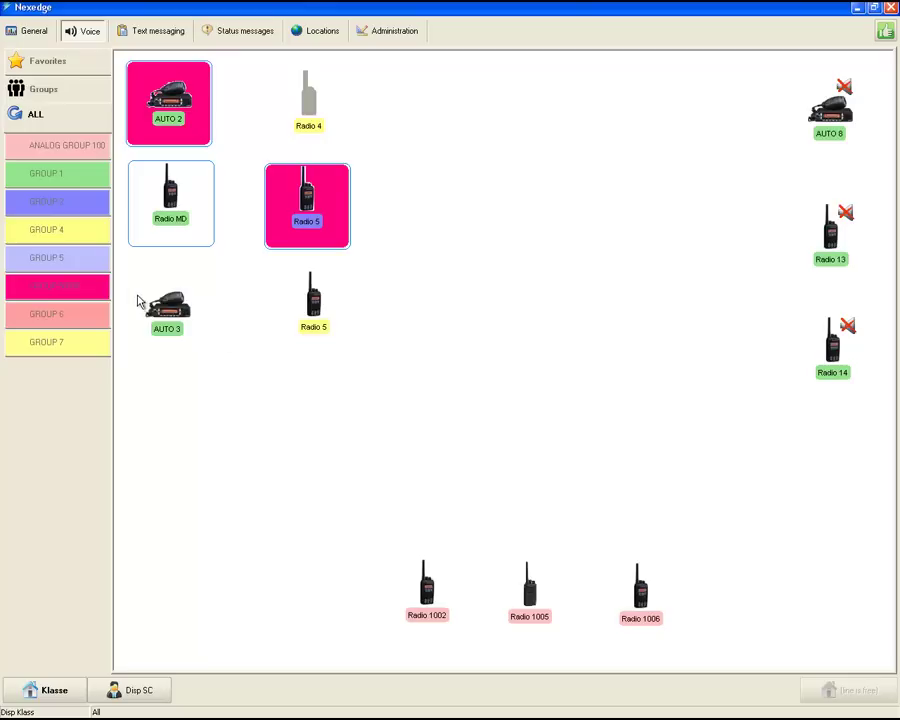
{"action": "left_click_drag", "start_coordinate": [170, 200], "coordinate": [66, 284]}
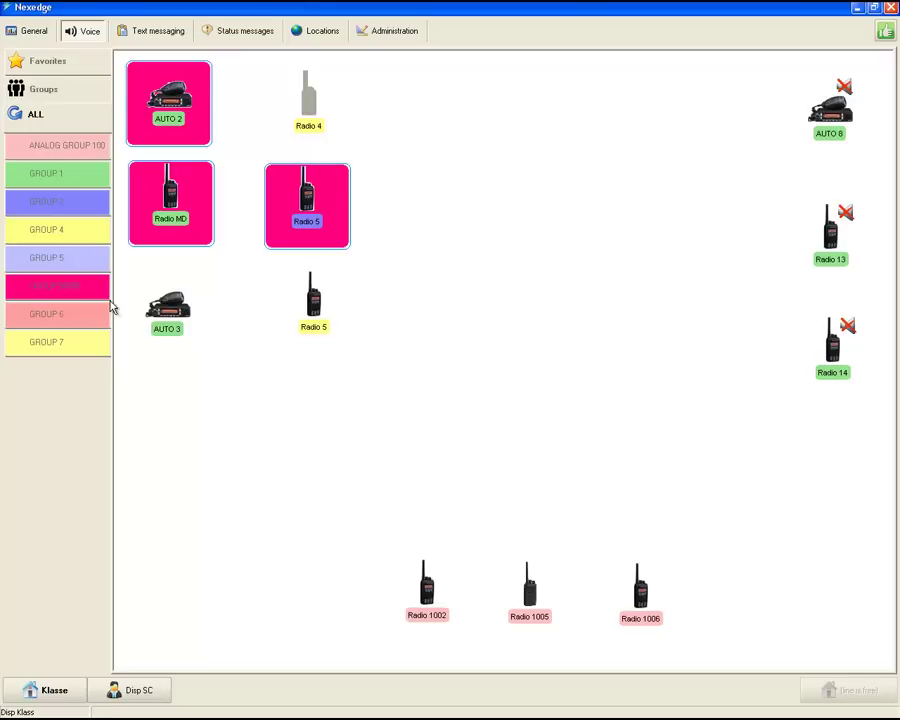
- Ungroup the temporarily grouped AUTO 2, Radio MD and blue-labelled Radio 5
{"action": "left_click", "coordinate": [313, 232]}
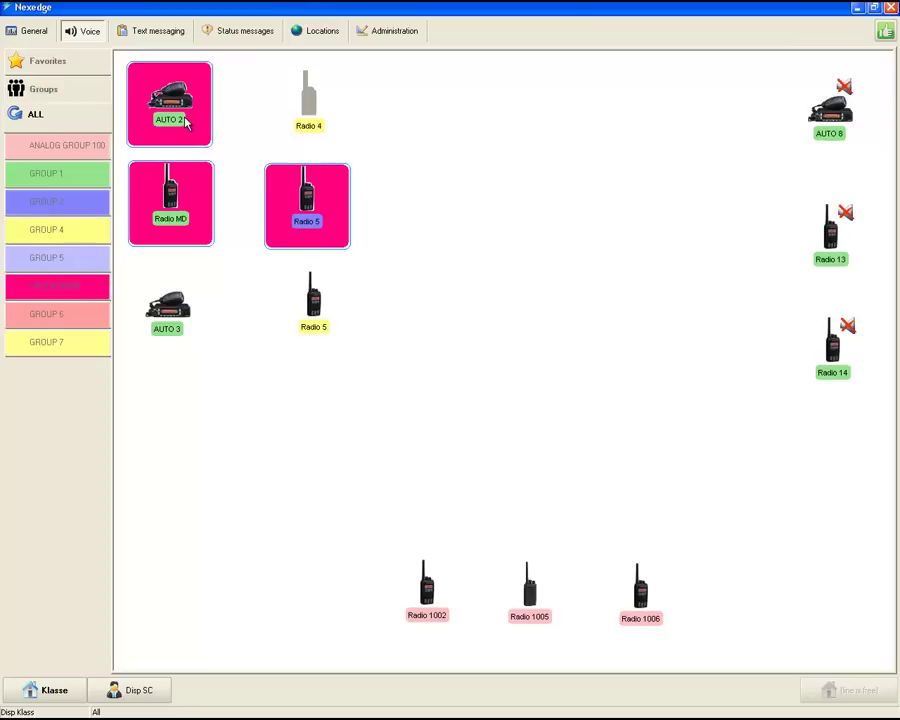
{"action": "right_click", "coordinate": [176, 198]}
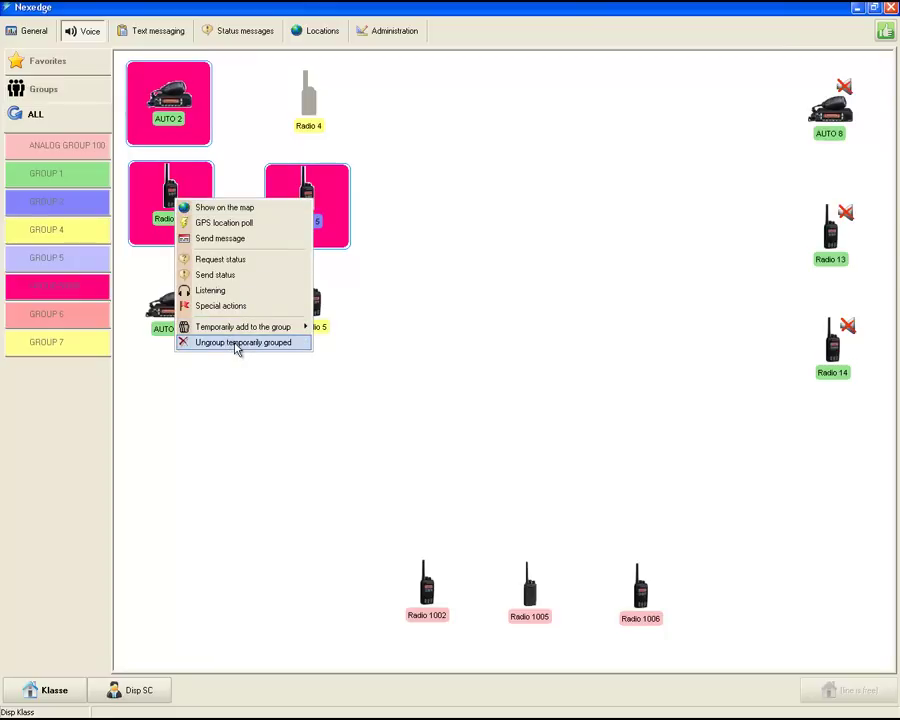
{"action": "left_click", "coordinate": [242, 347]}
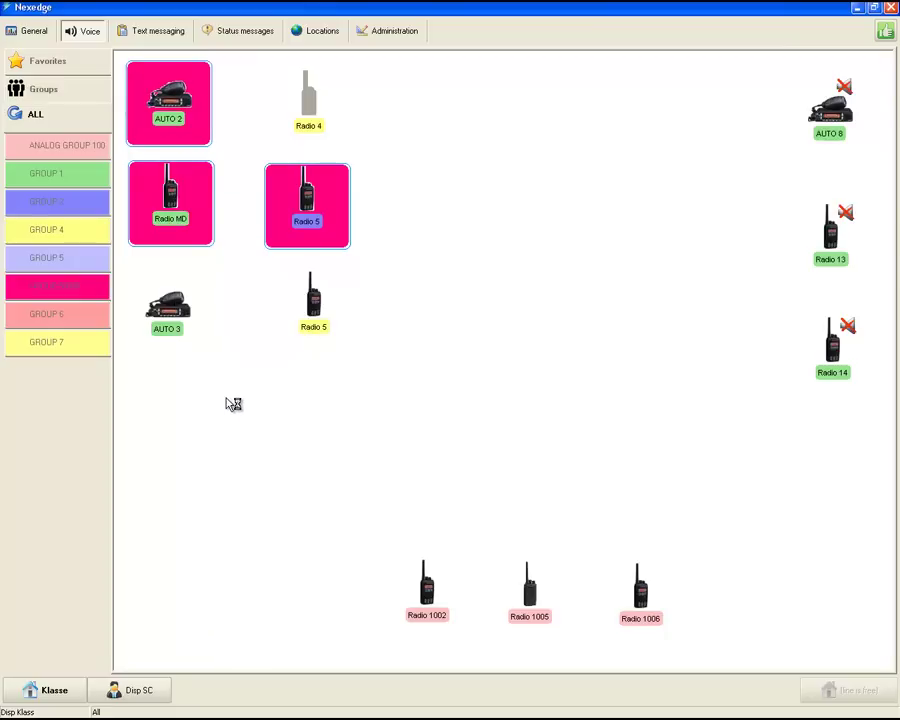